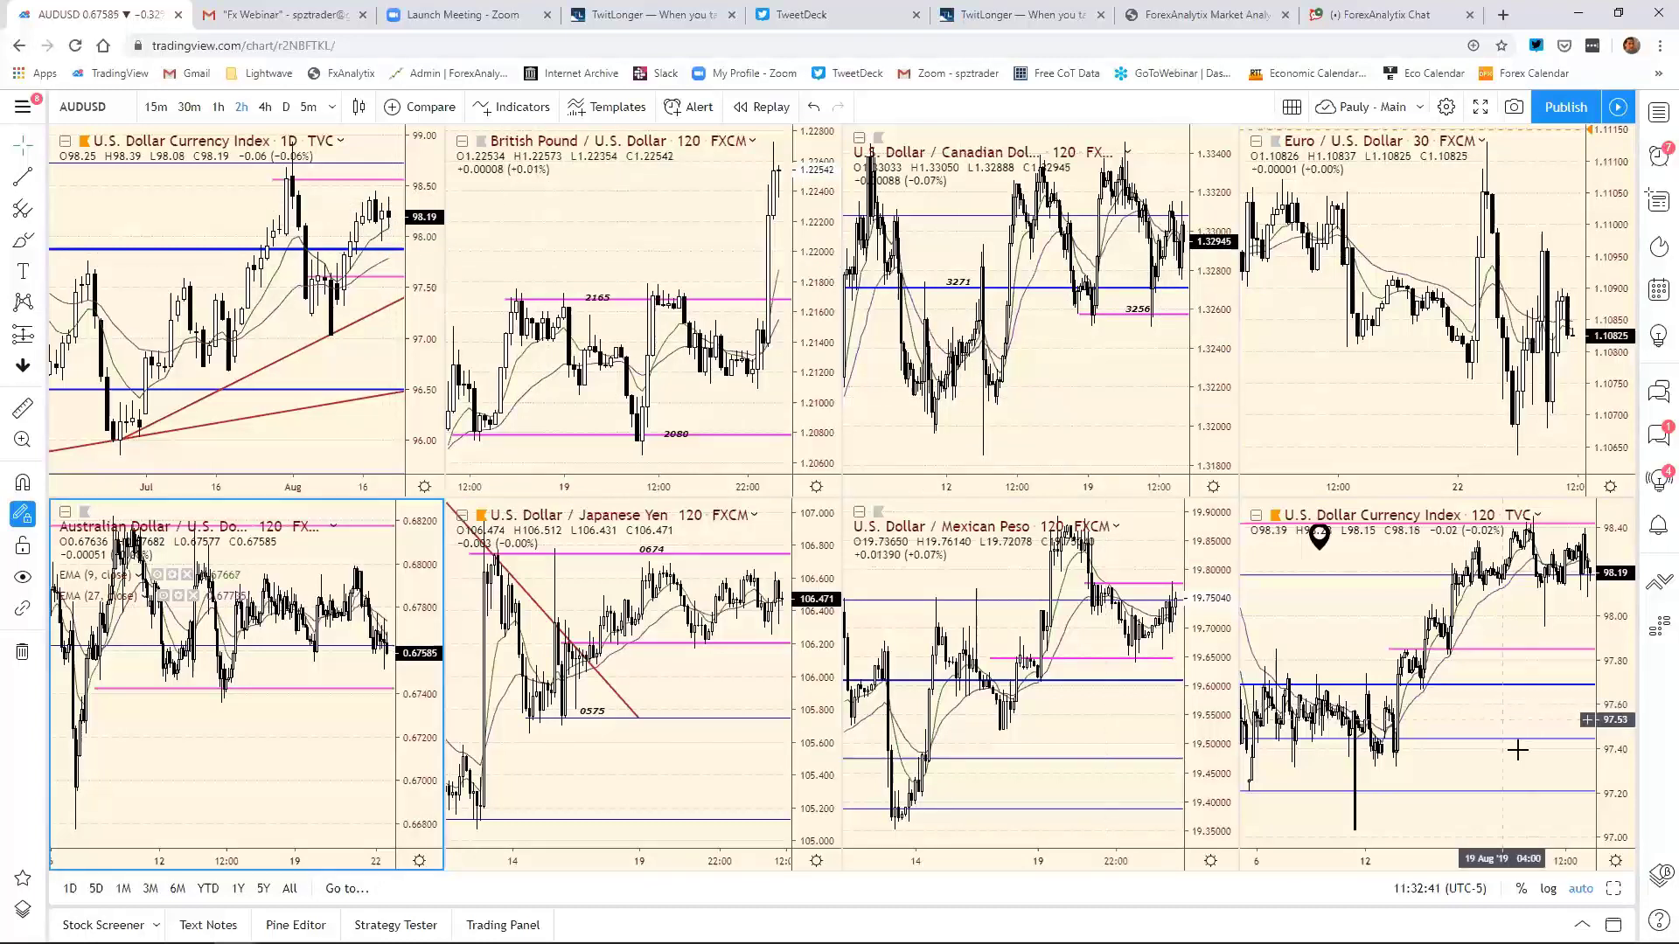
Maximize the Dollar Index (DXY) daily chart to fill the chart area.
key("shift+Tab")
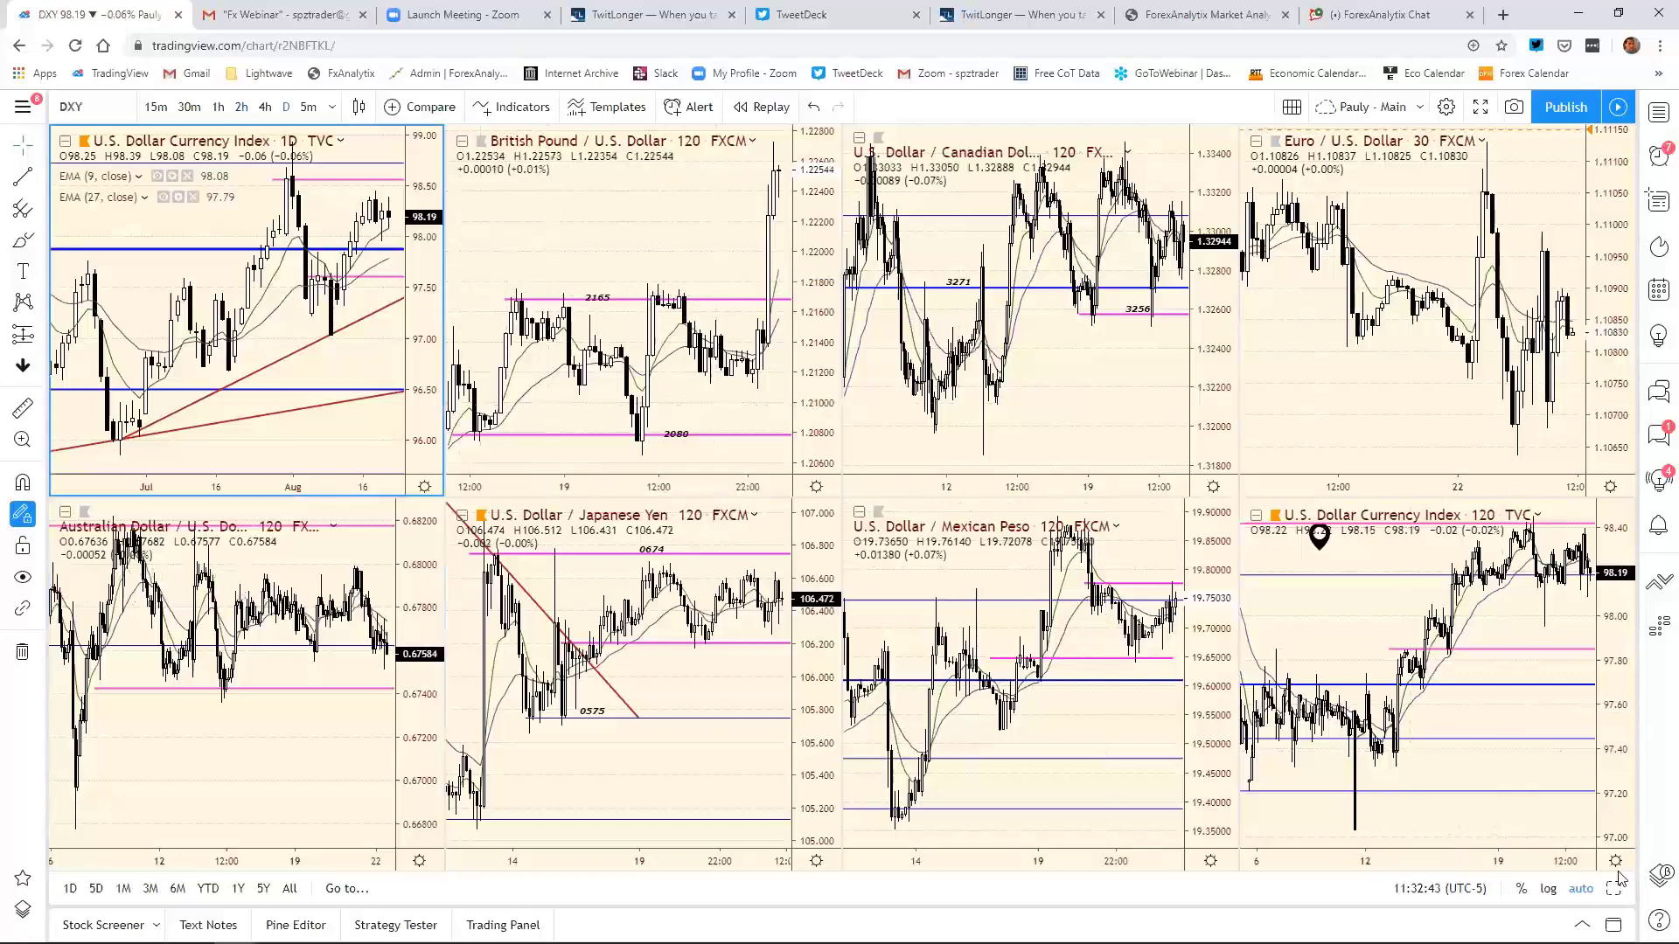
left_click(1614, 889)
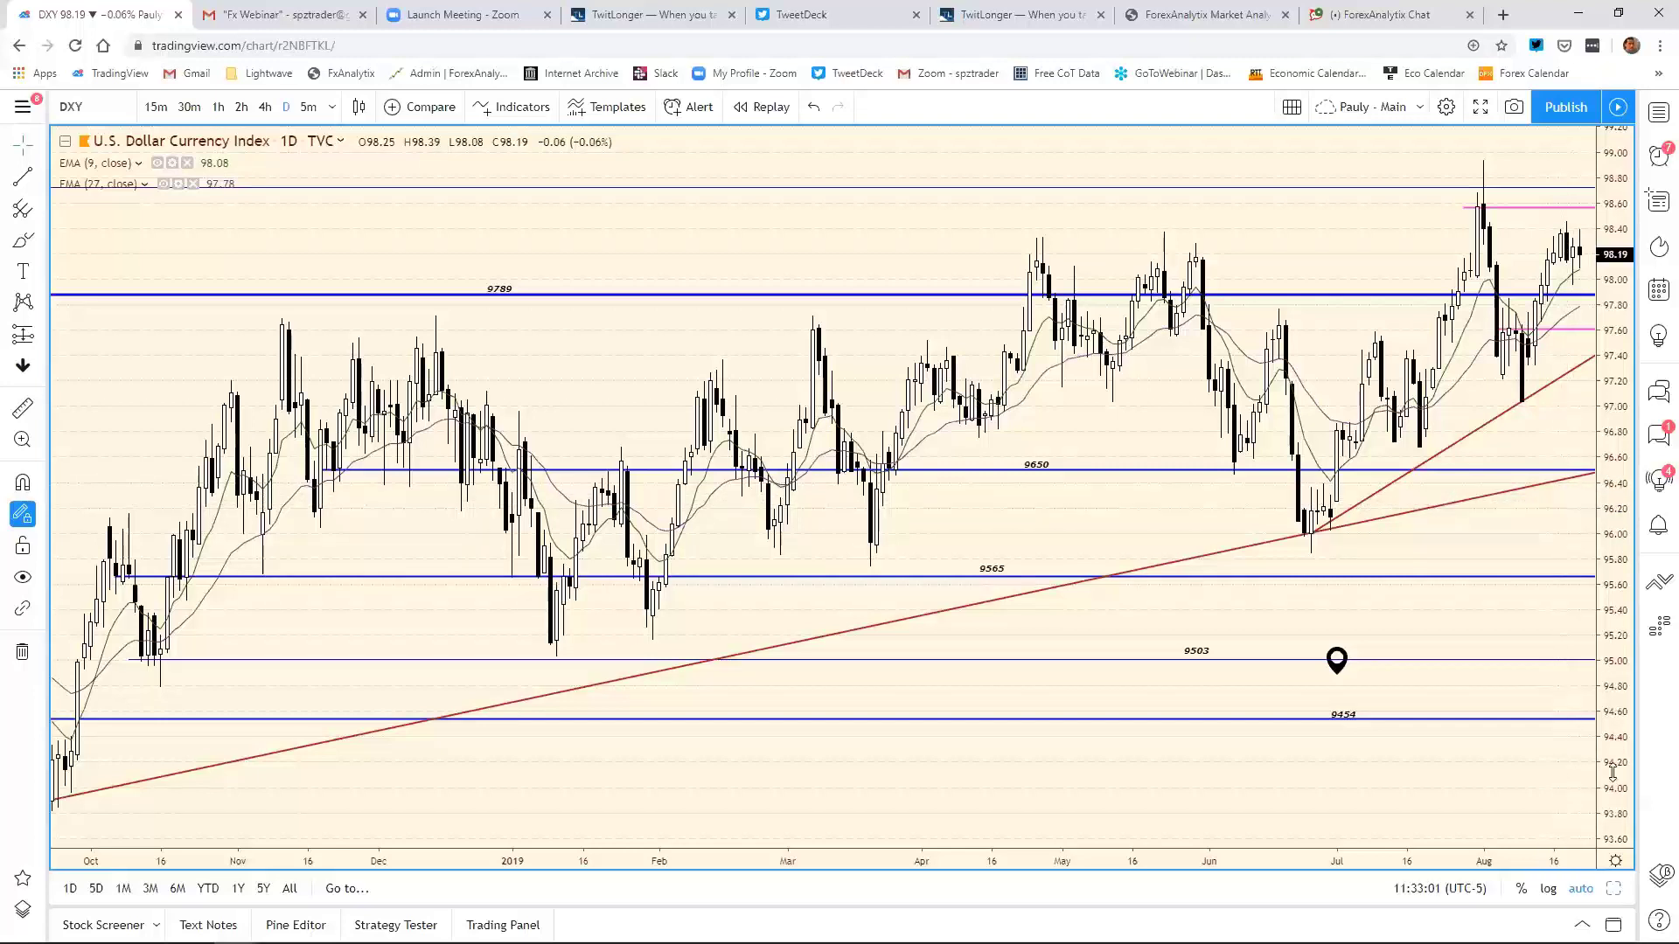
Restore the eight-chart grid from the maximized Dollar Index chart.
left_click(1613, 894)
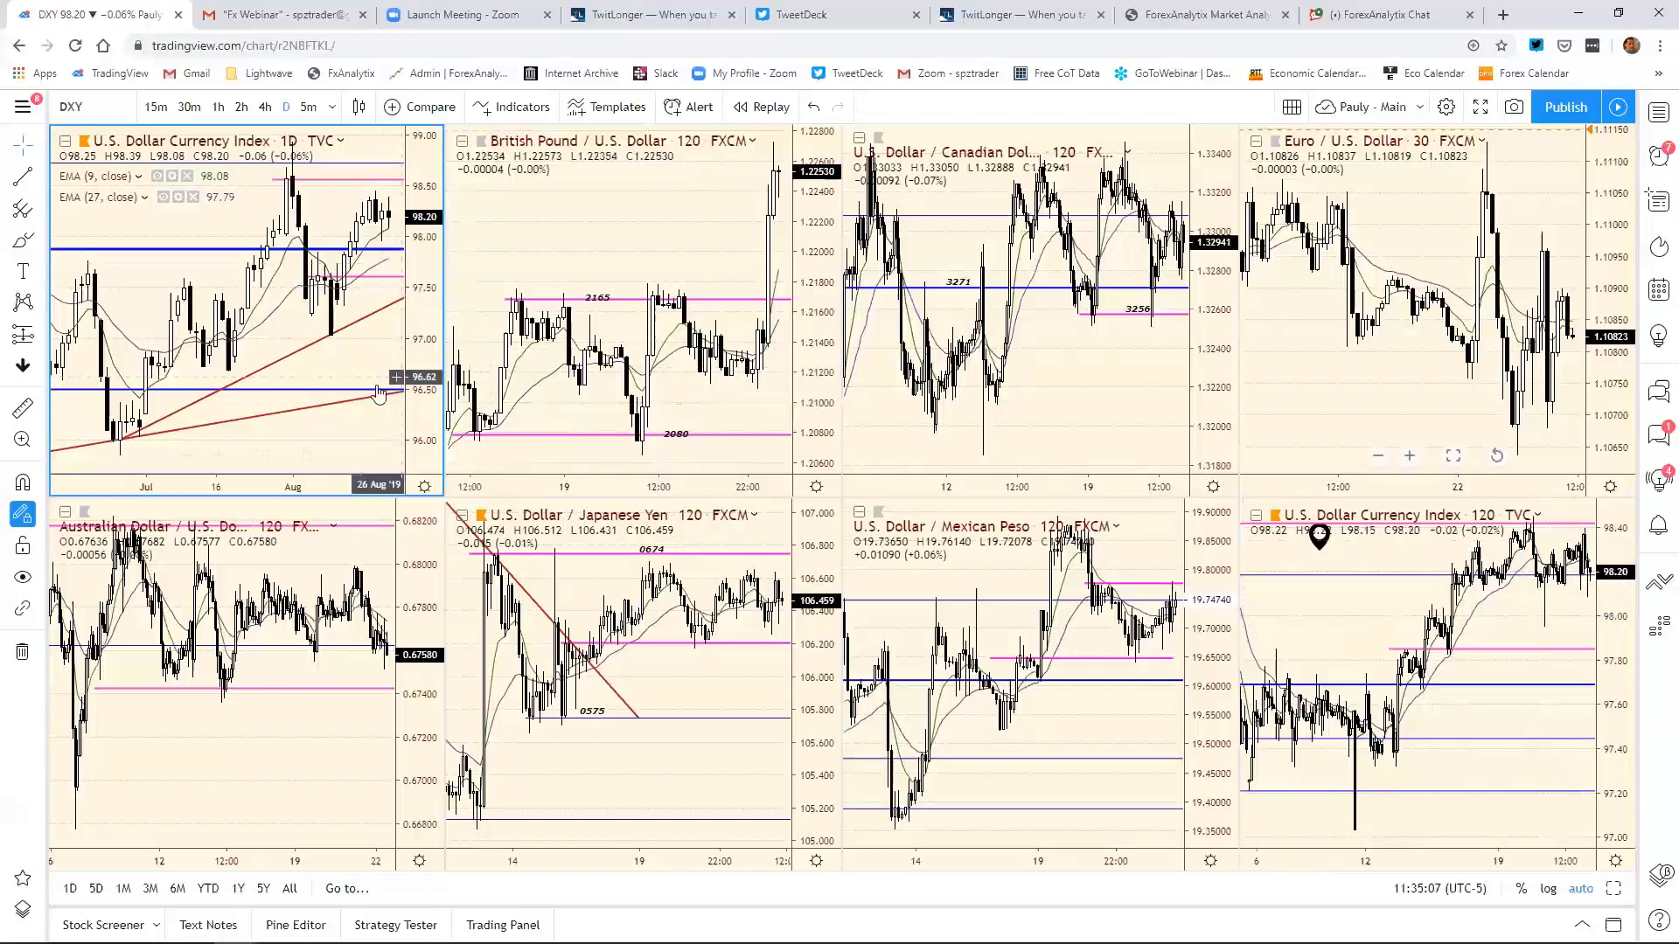
Briefly maximize DXY, then load EURUSD into the top-left pane.
left_click(1613, 889)
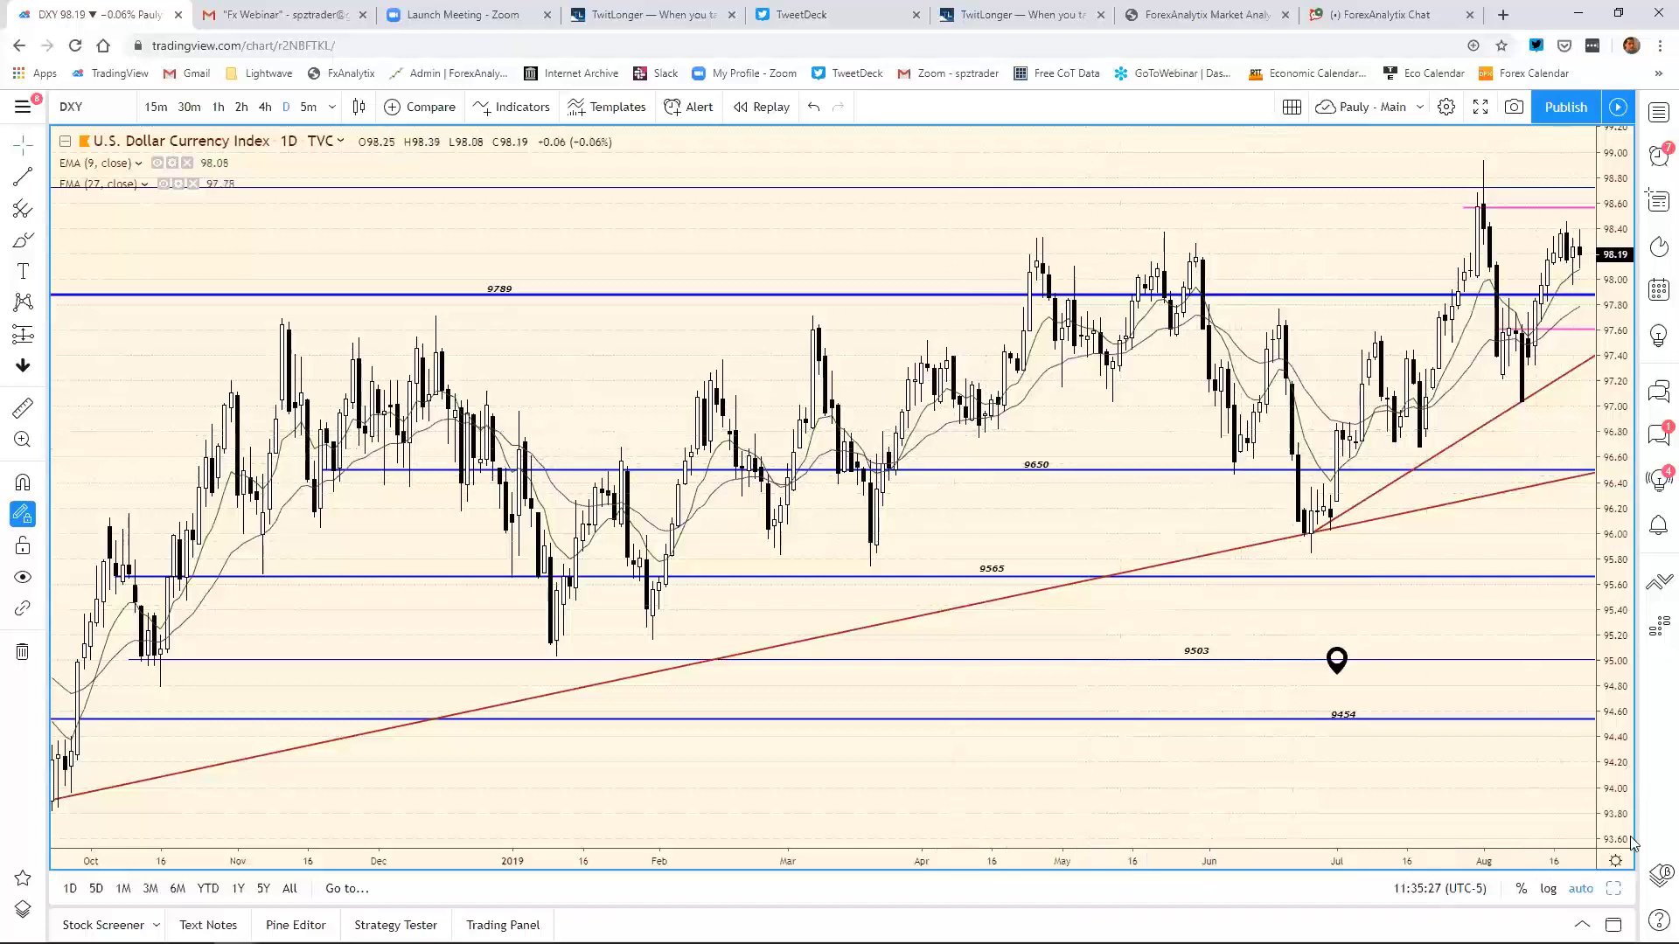
key("alt+Return")
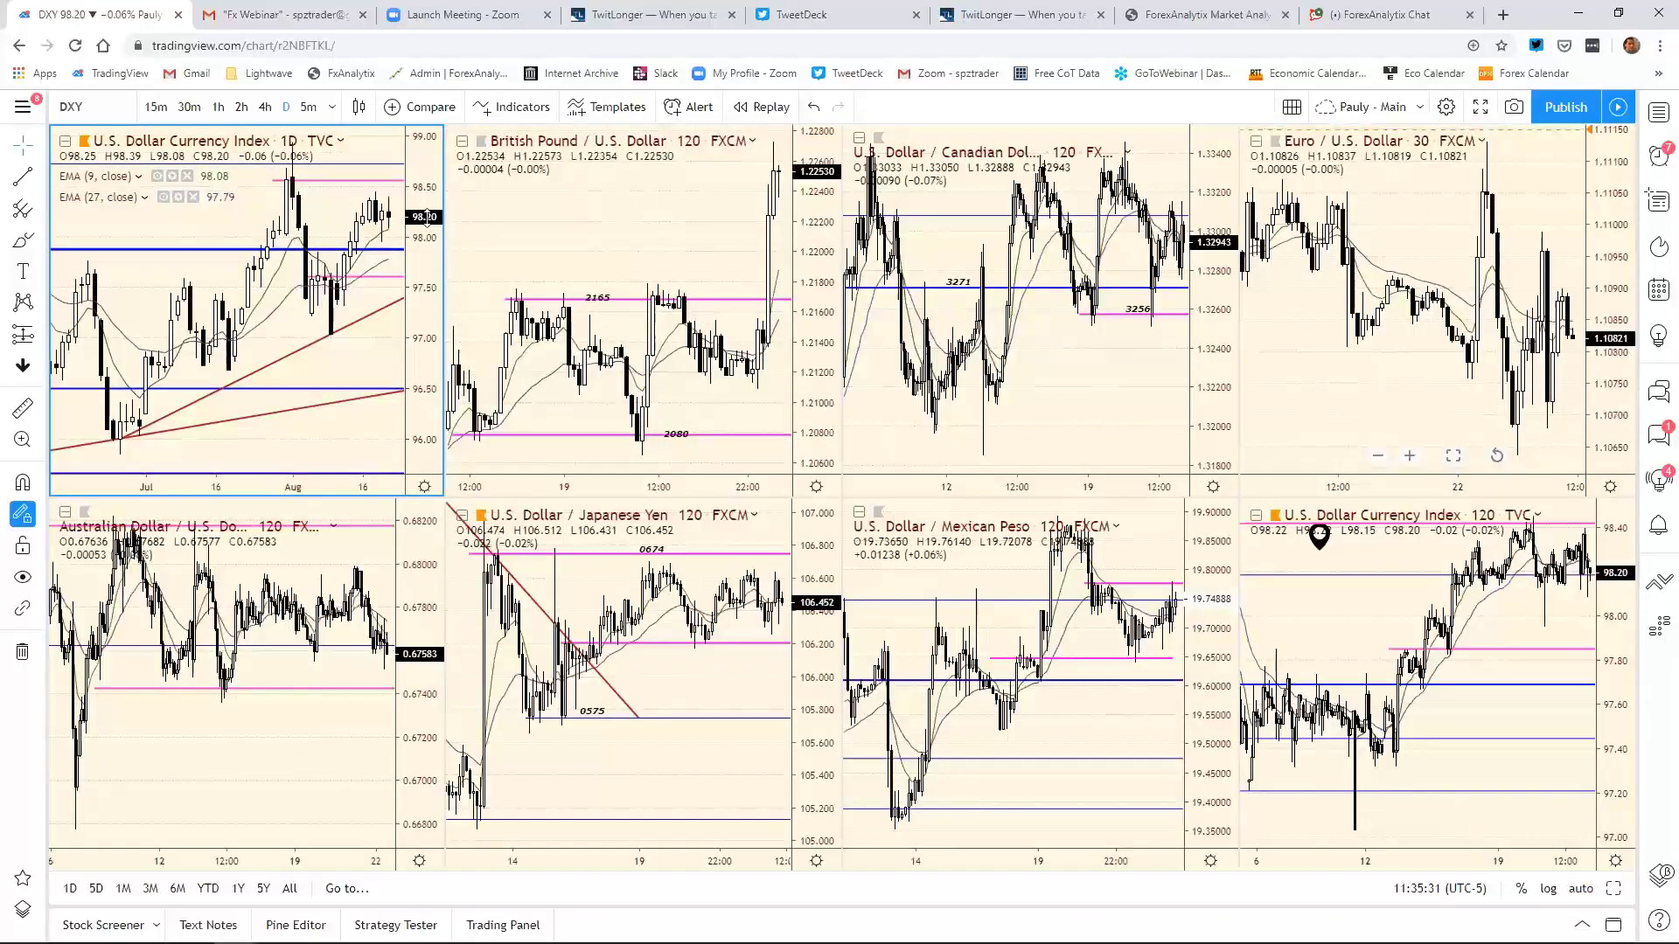
type("EUR")
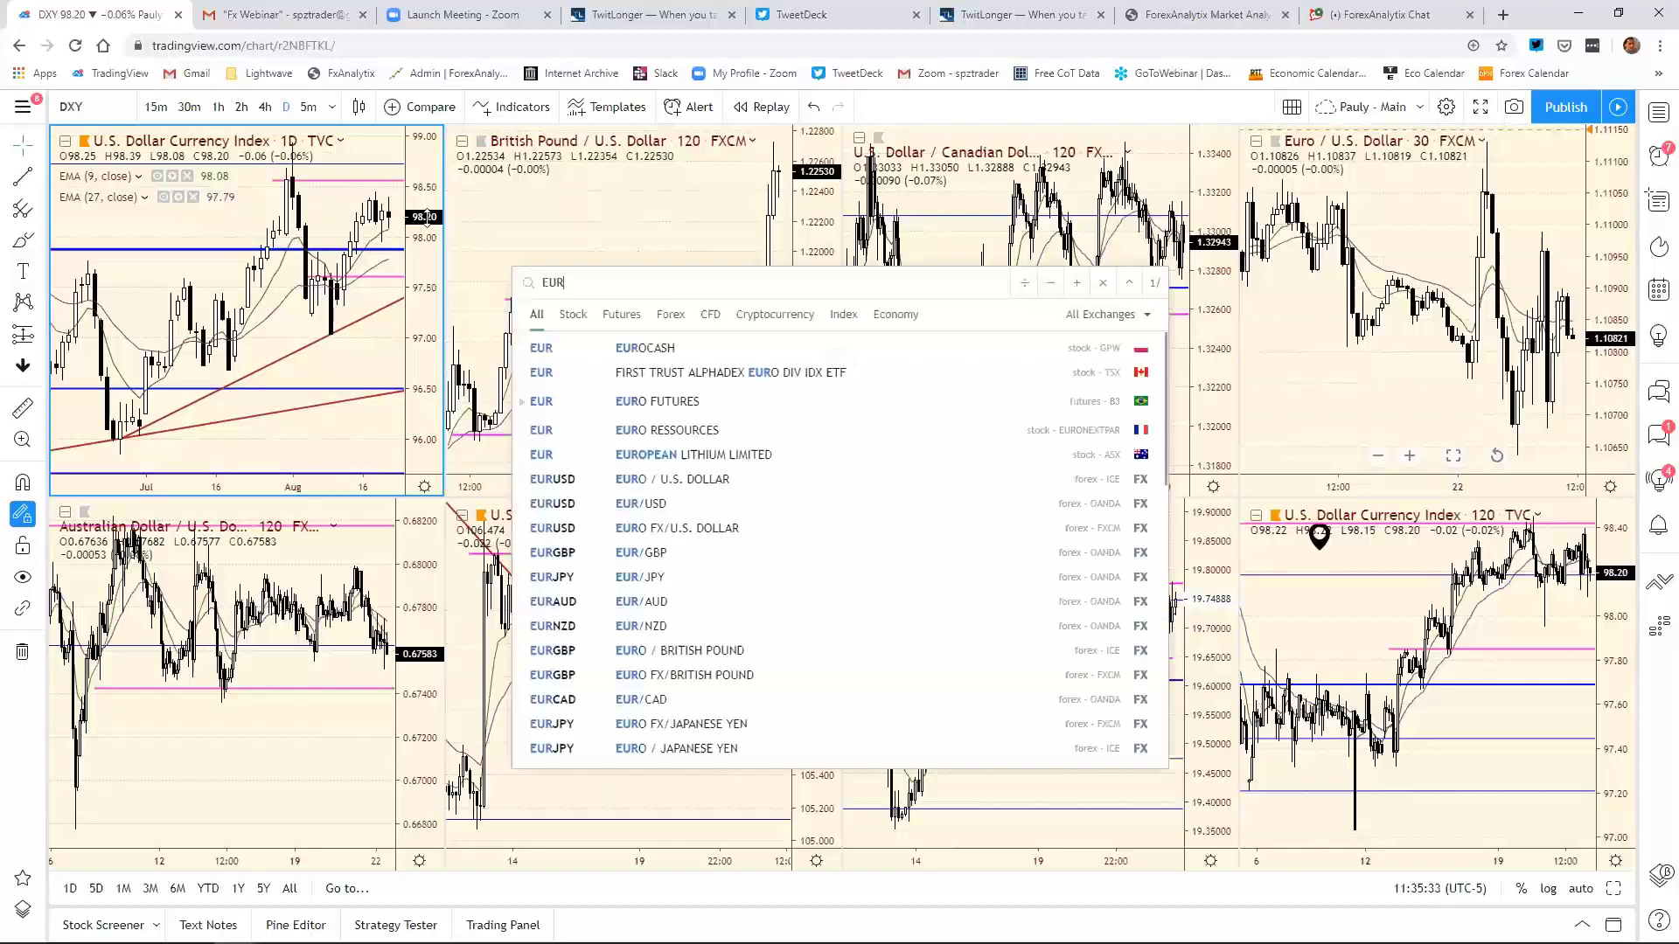
type("USD")
key("Return")
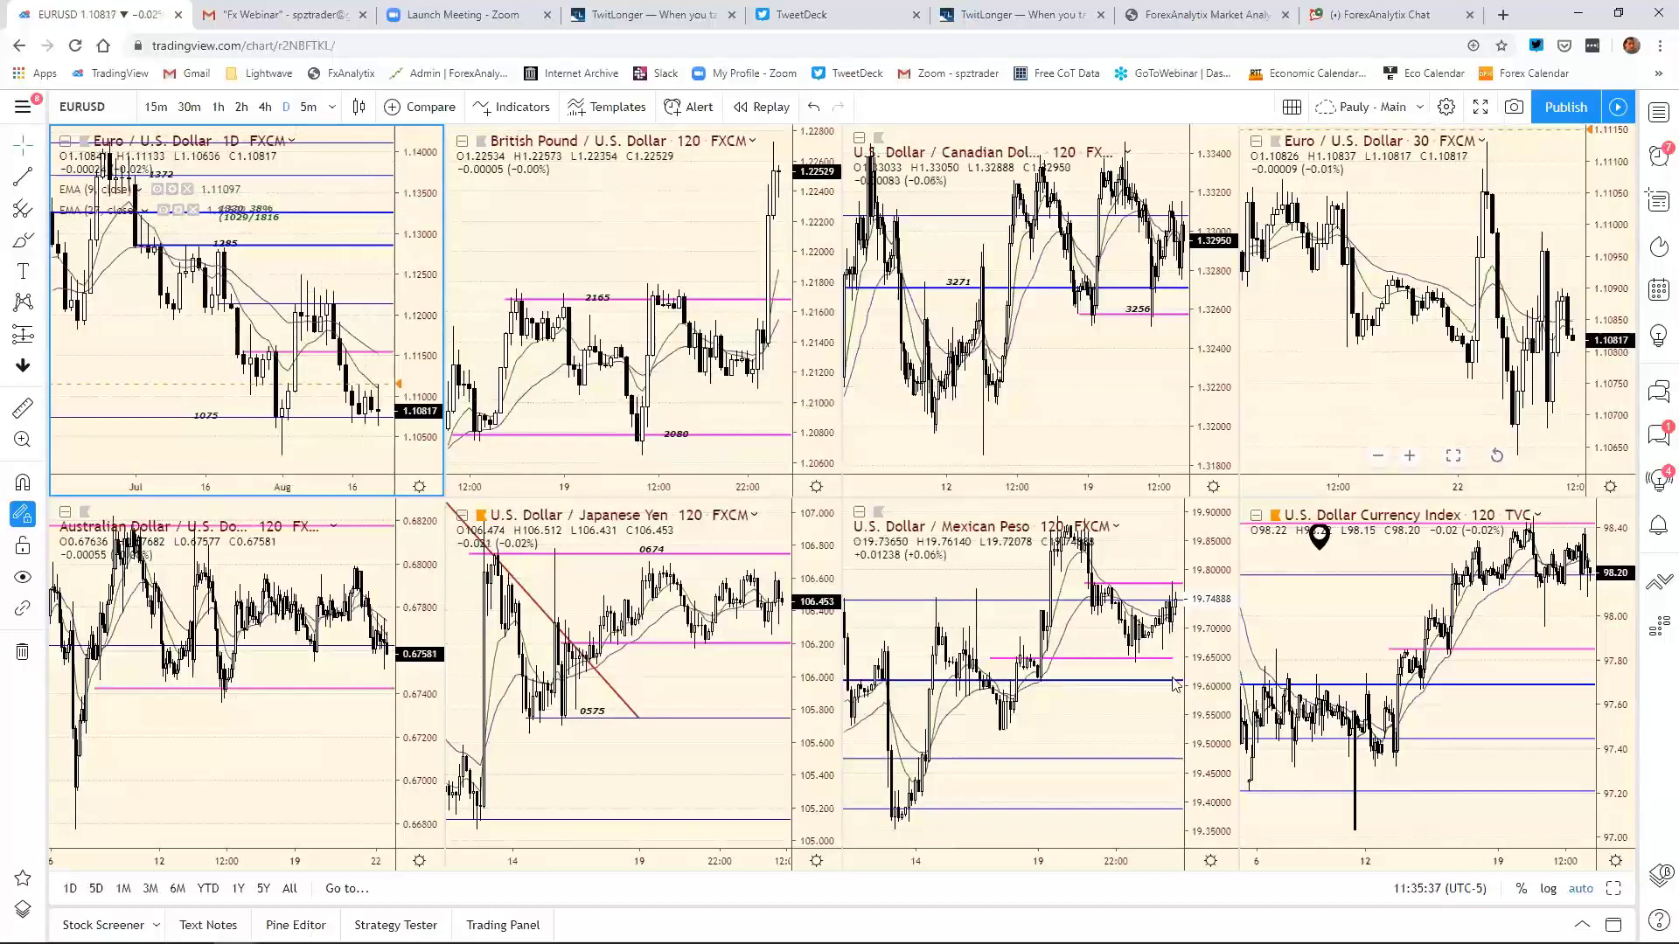
Maximize the EUR/USD daily chart and zoom out to show history back to late 2016.
left_click(1613, 888)
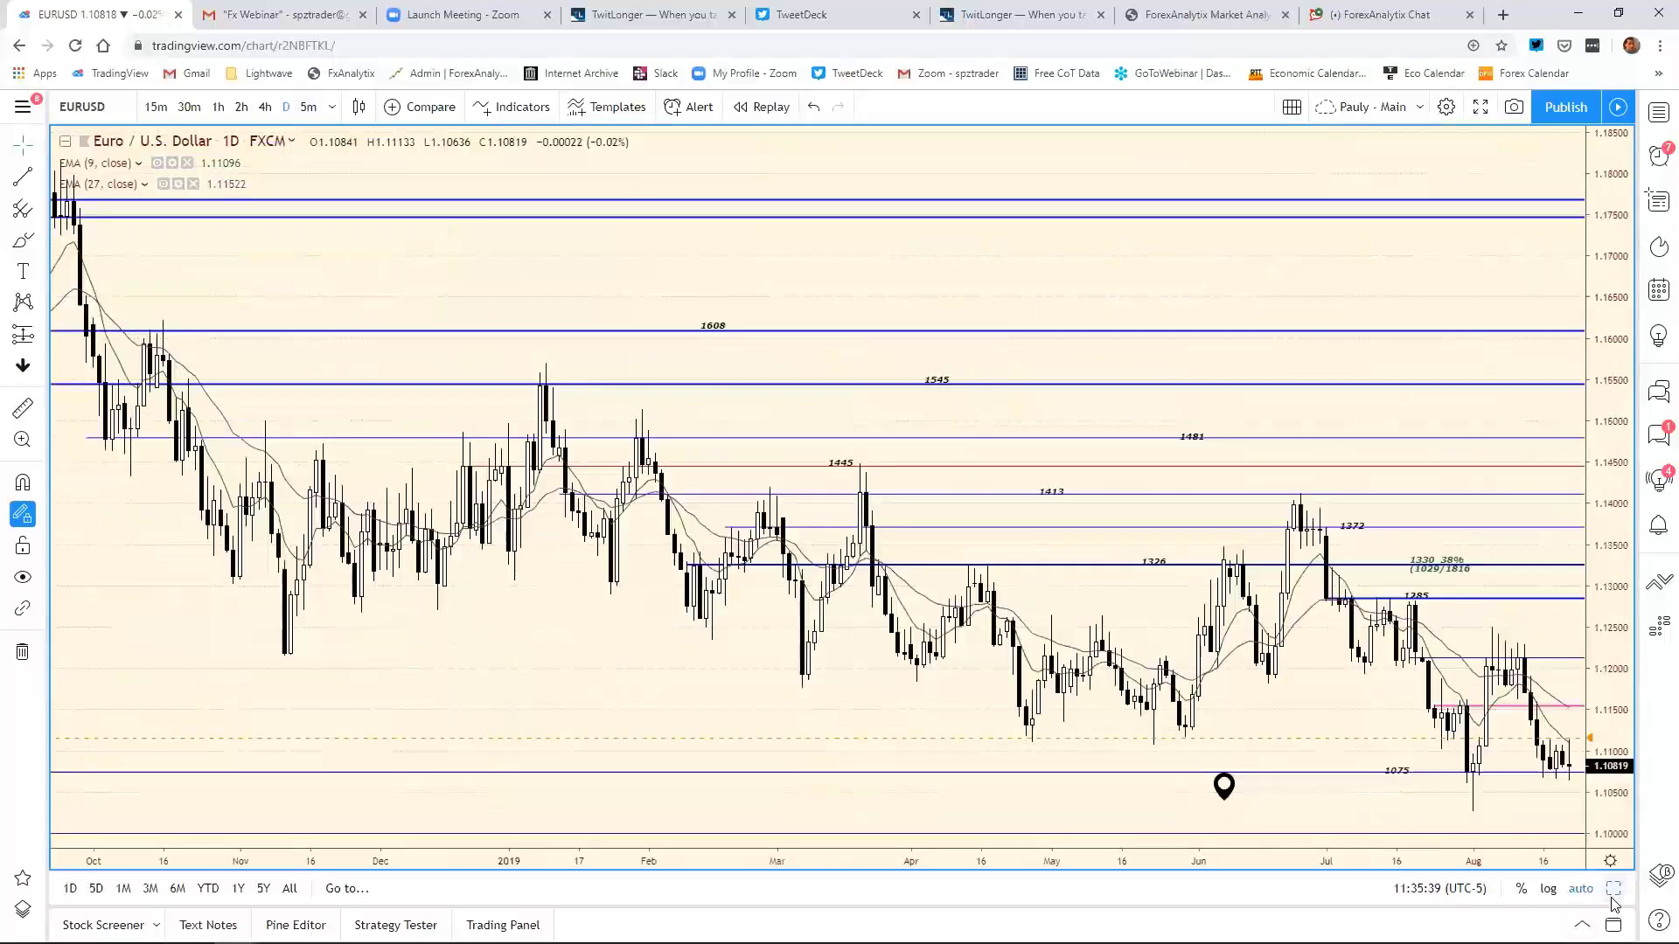
scroll(1067, 728, "up", 5)
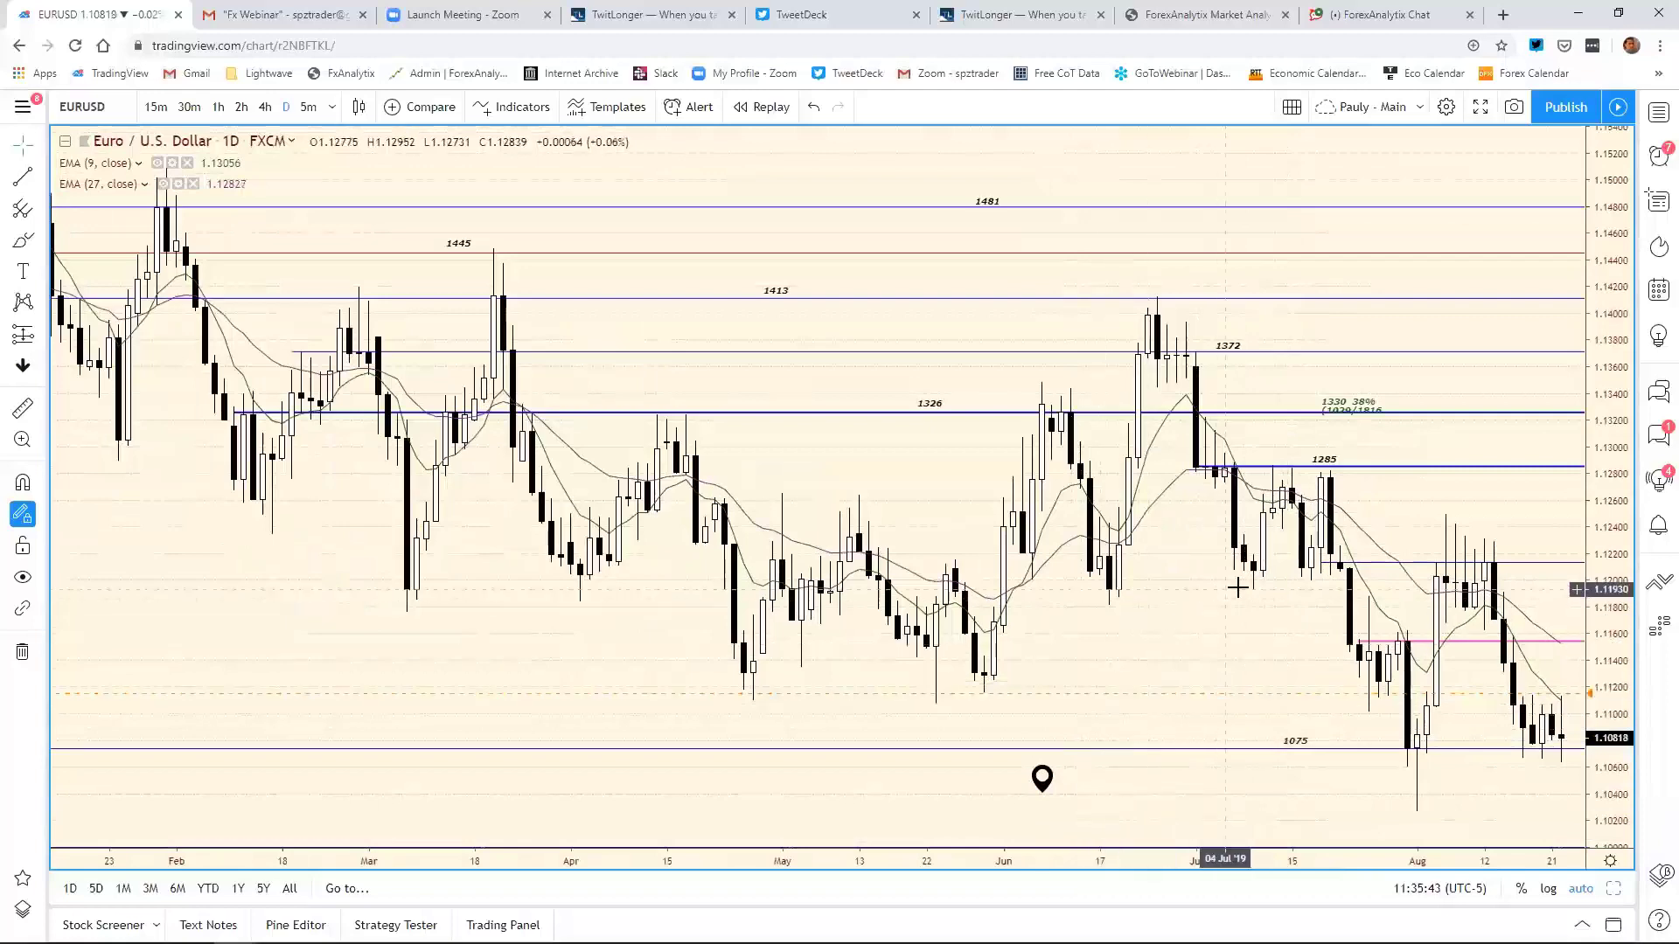
scroll(959, 854, "down", 10)
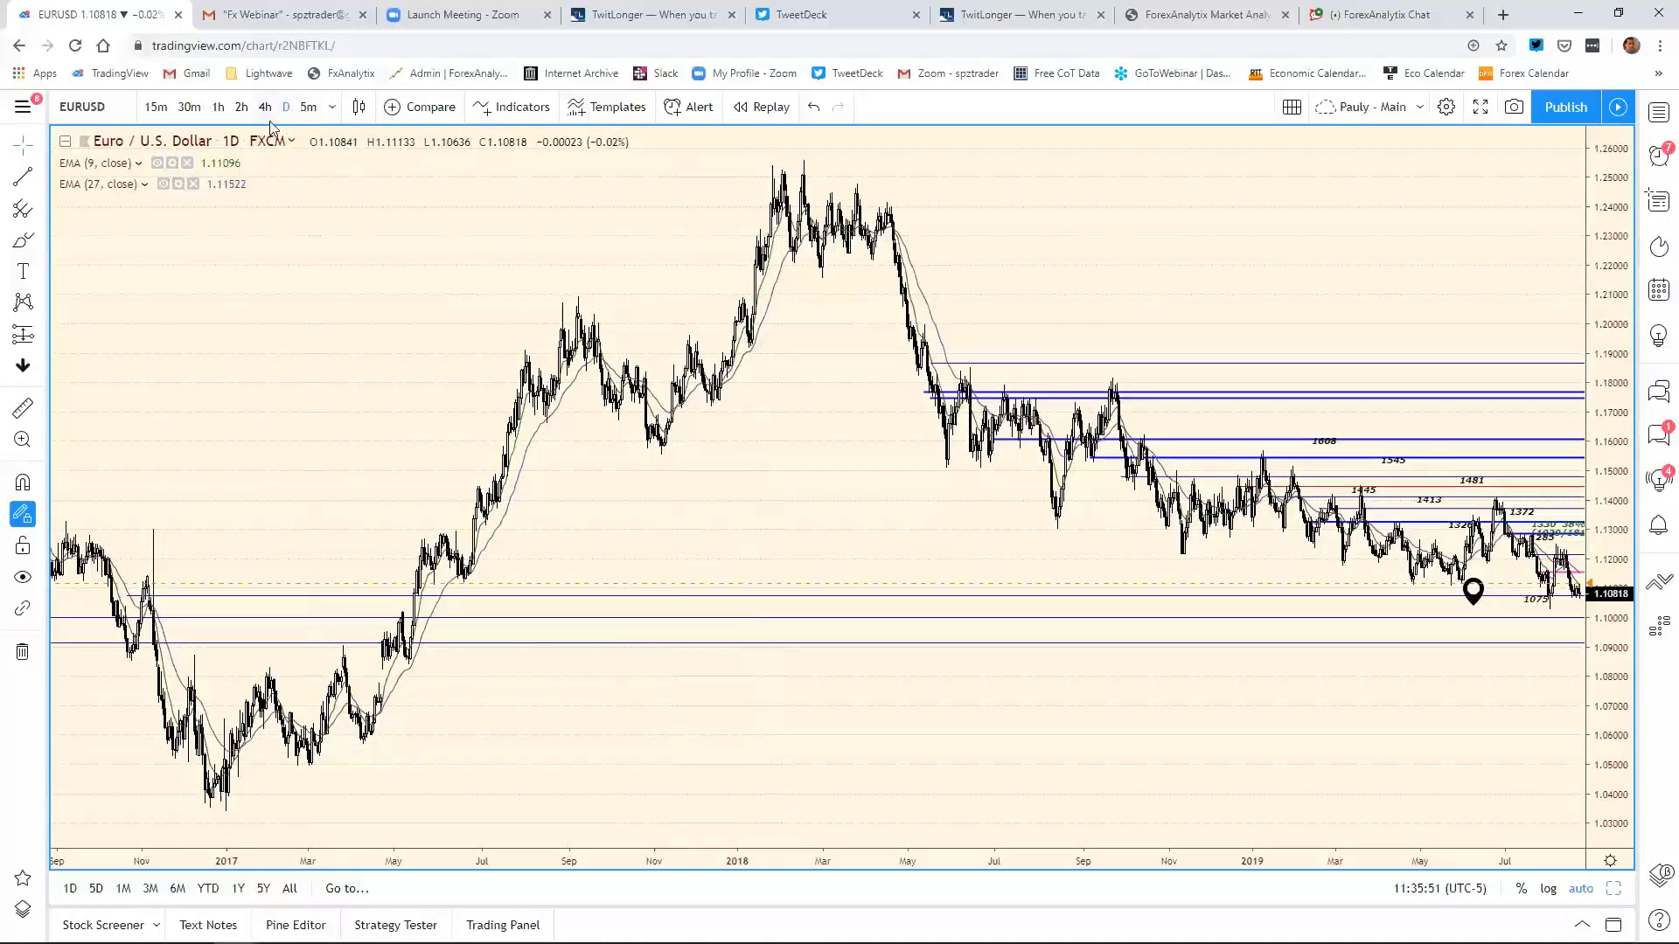
Switch EUR/USD to the 1-week interval and zoom in on roughly 2016–2019.
left_click(337, 105)
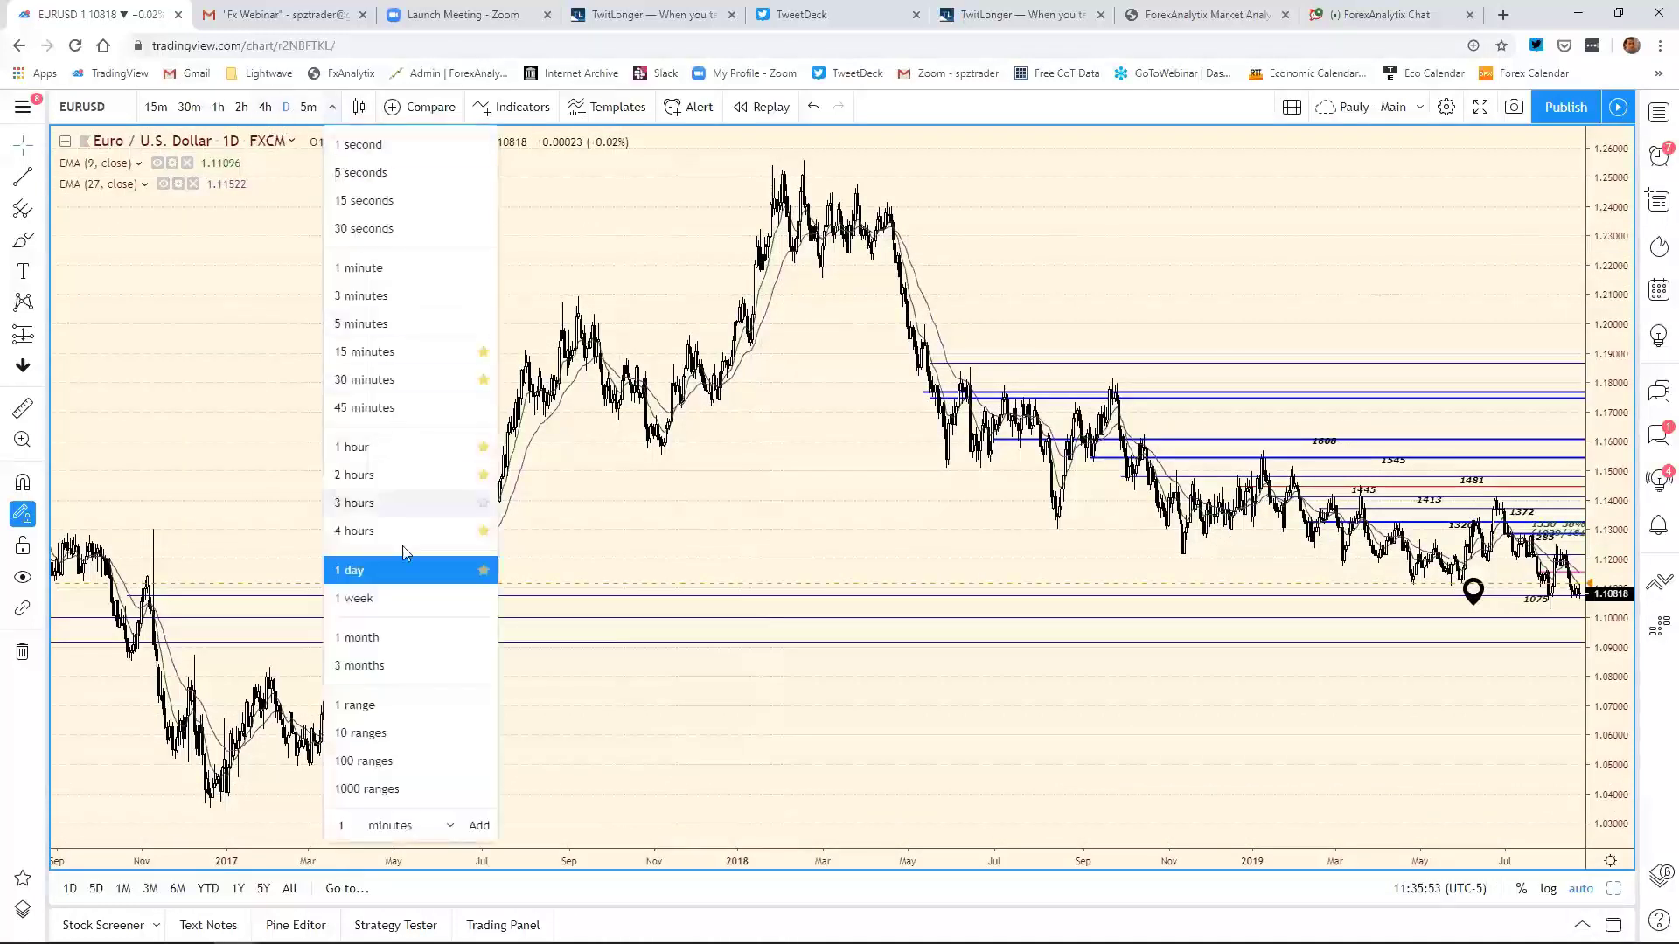
left_click(395, 602)
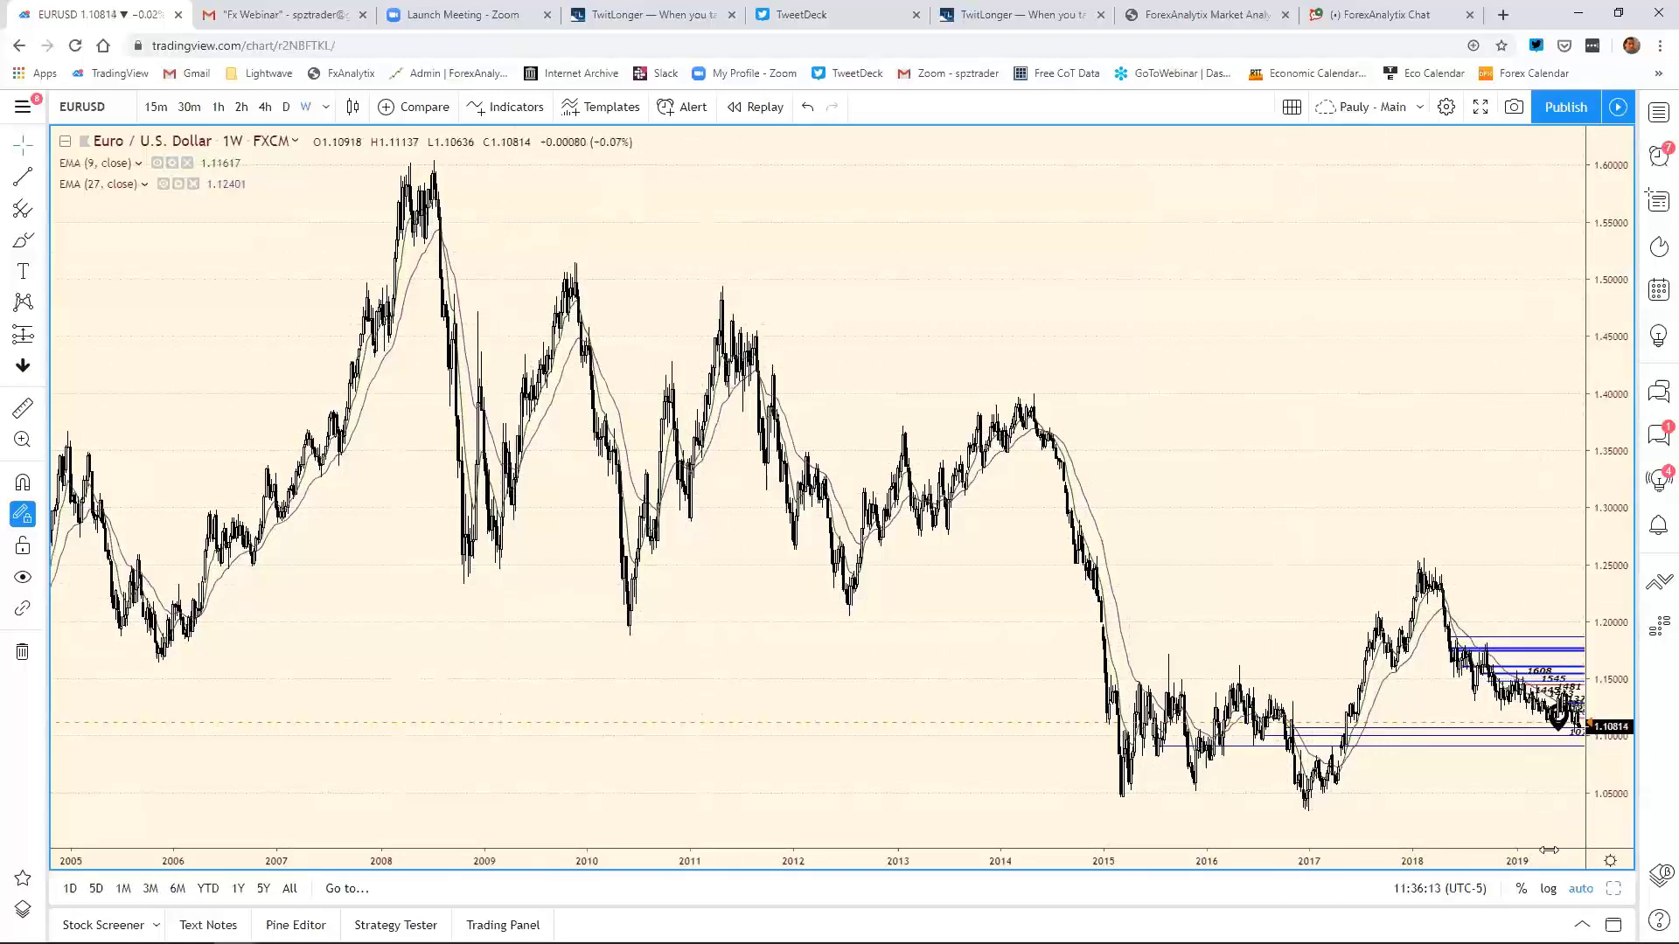
scroll(1504, 831, "up", 8)
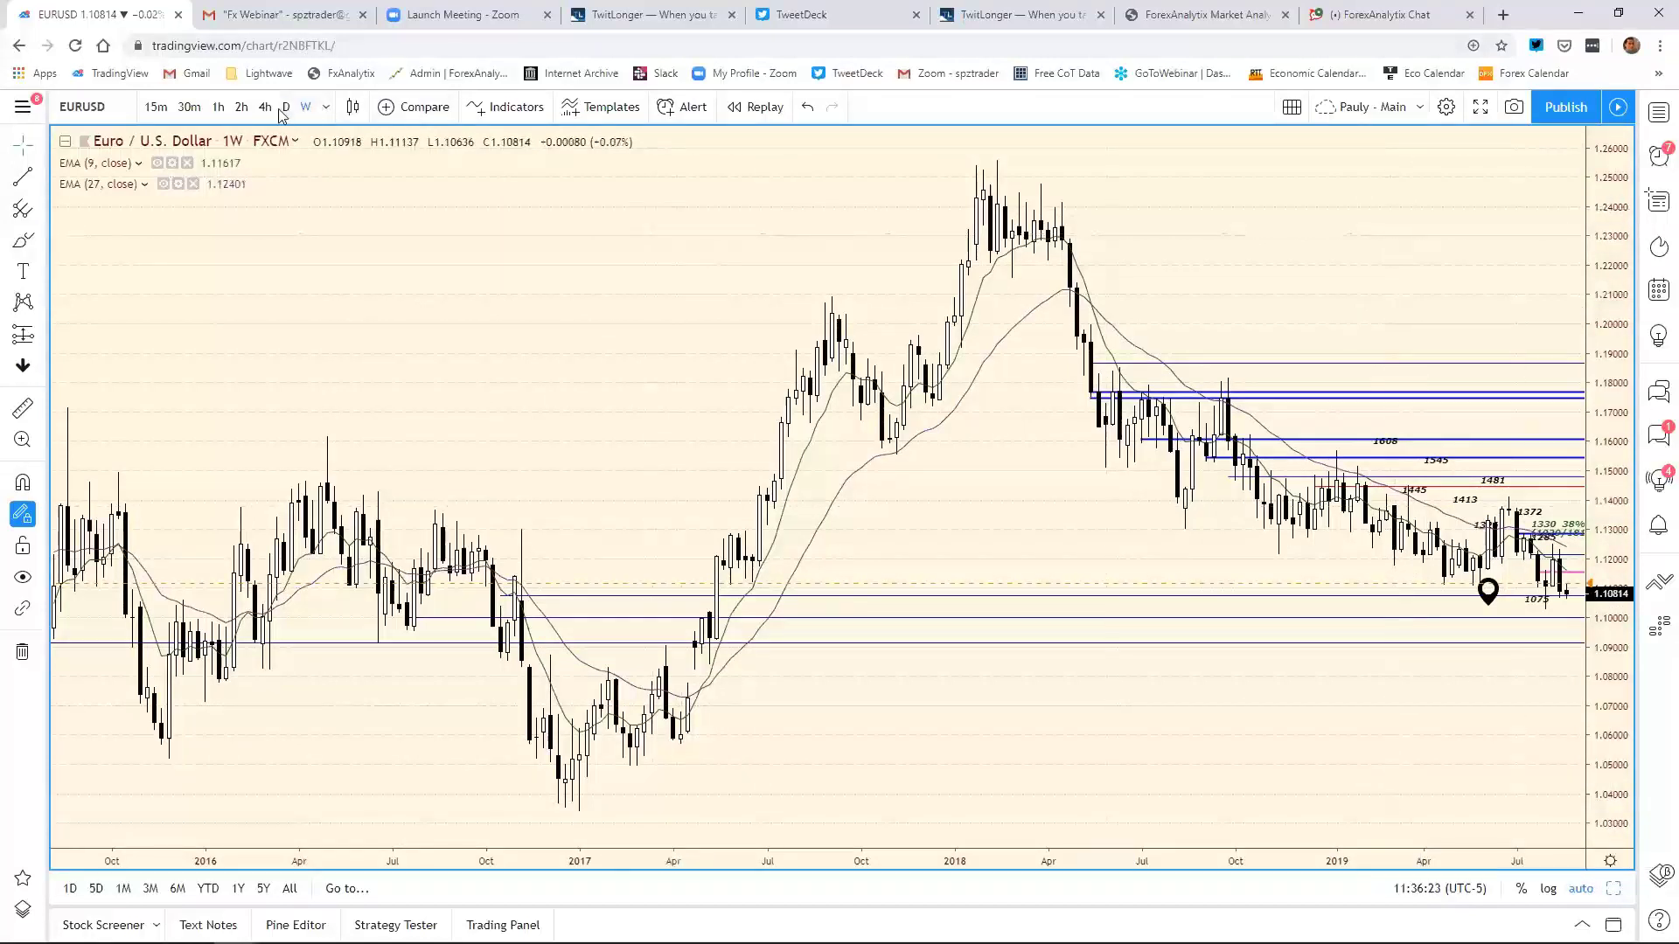
Return EUR/USD to daily (1D) candles, zoom out, and restore the eight-chart grid.
left_click(288, 109)
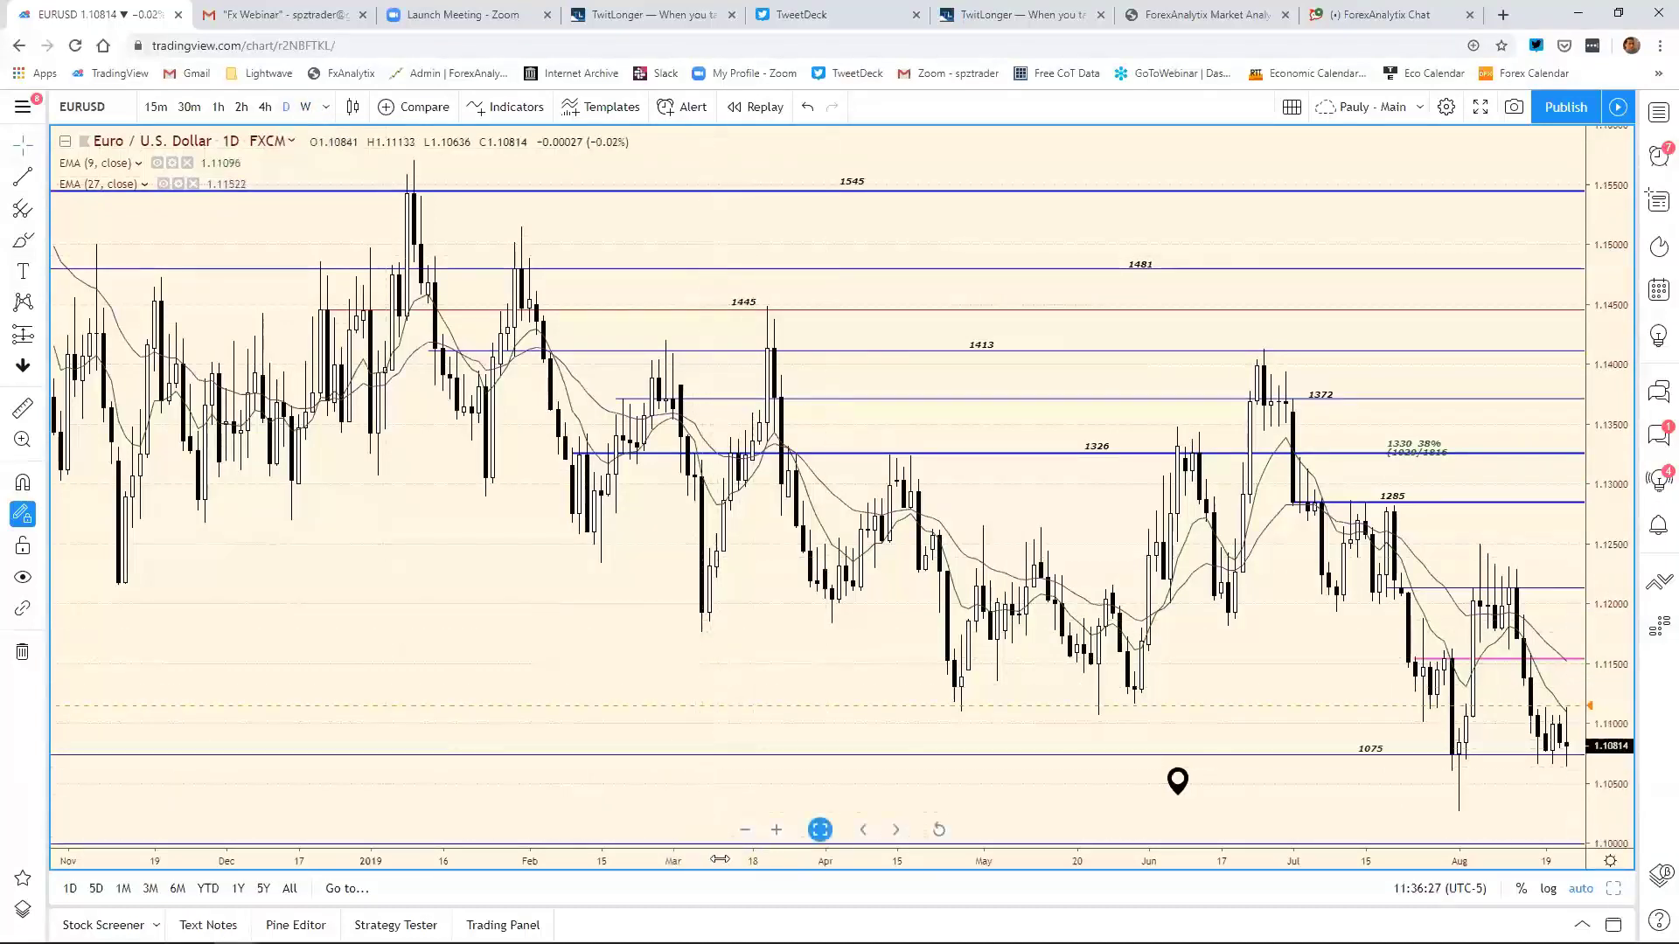
scroll(964, 866, "down", 1)
scroll(964, 866, "down", 2)
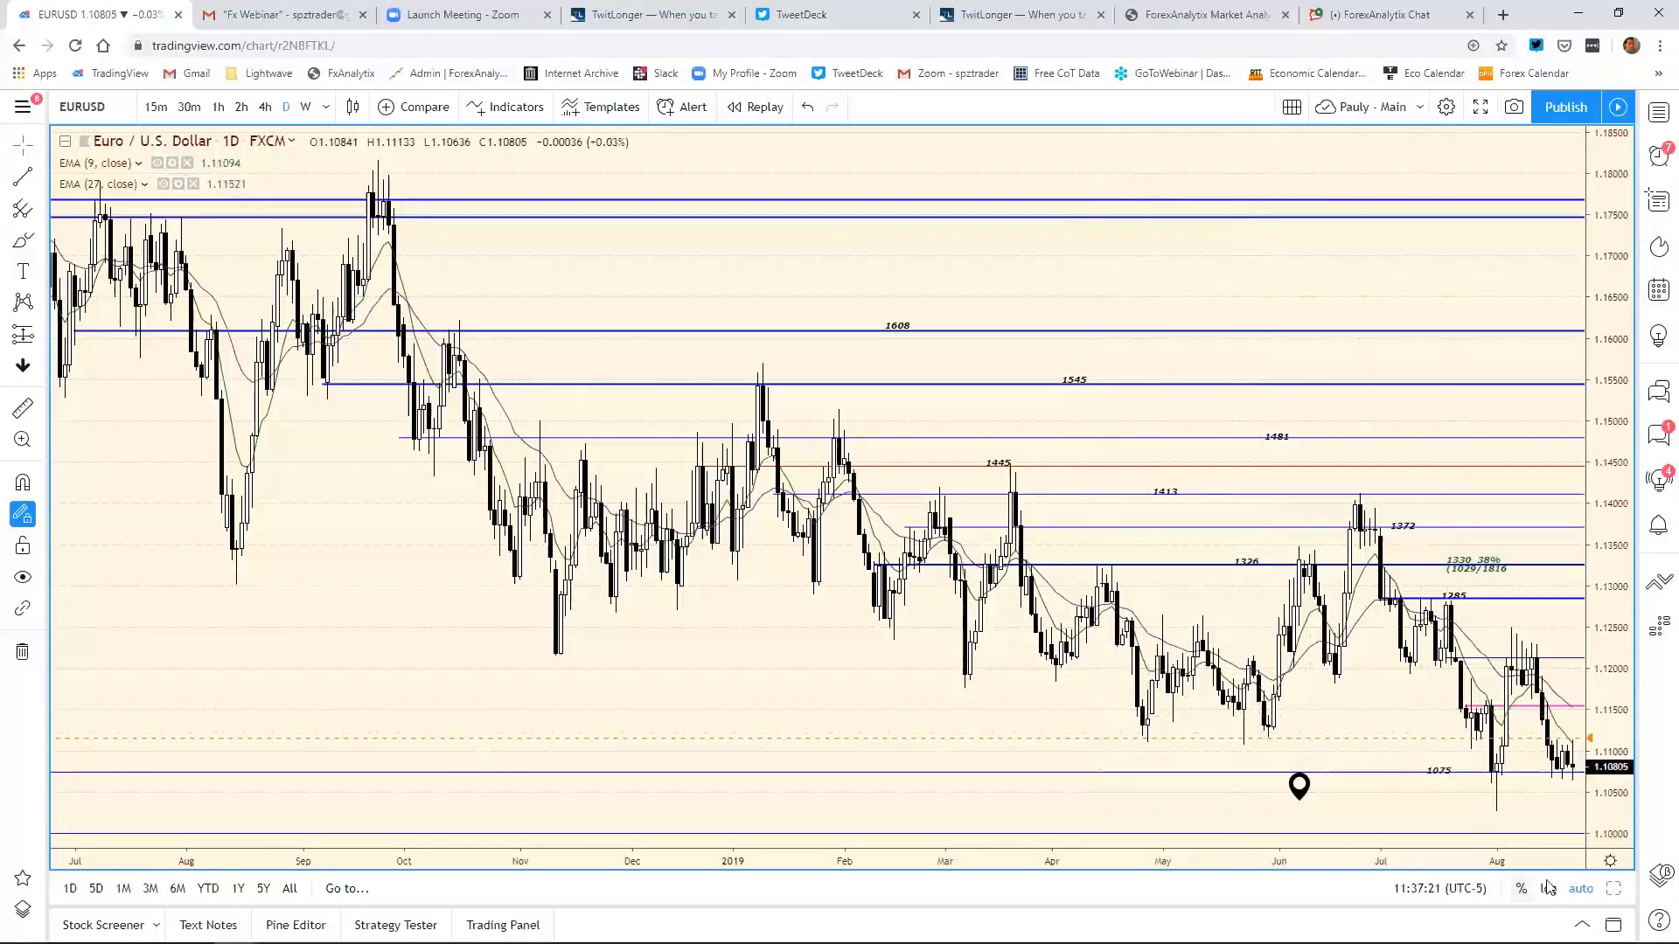
left_click(1613, 888)
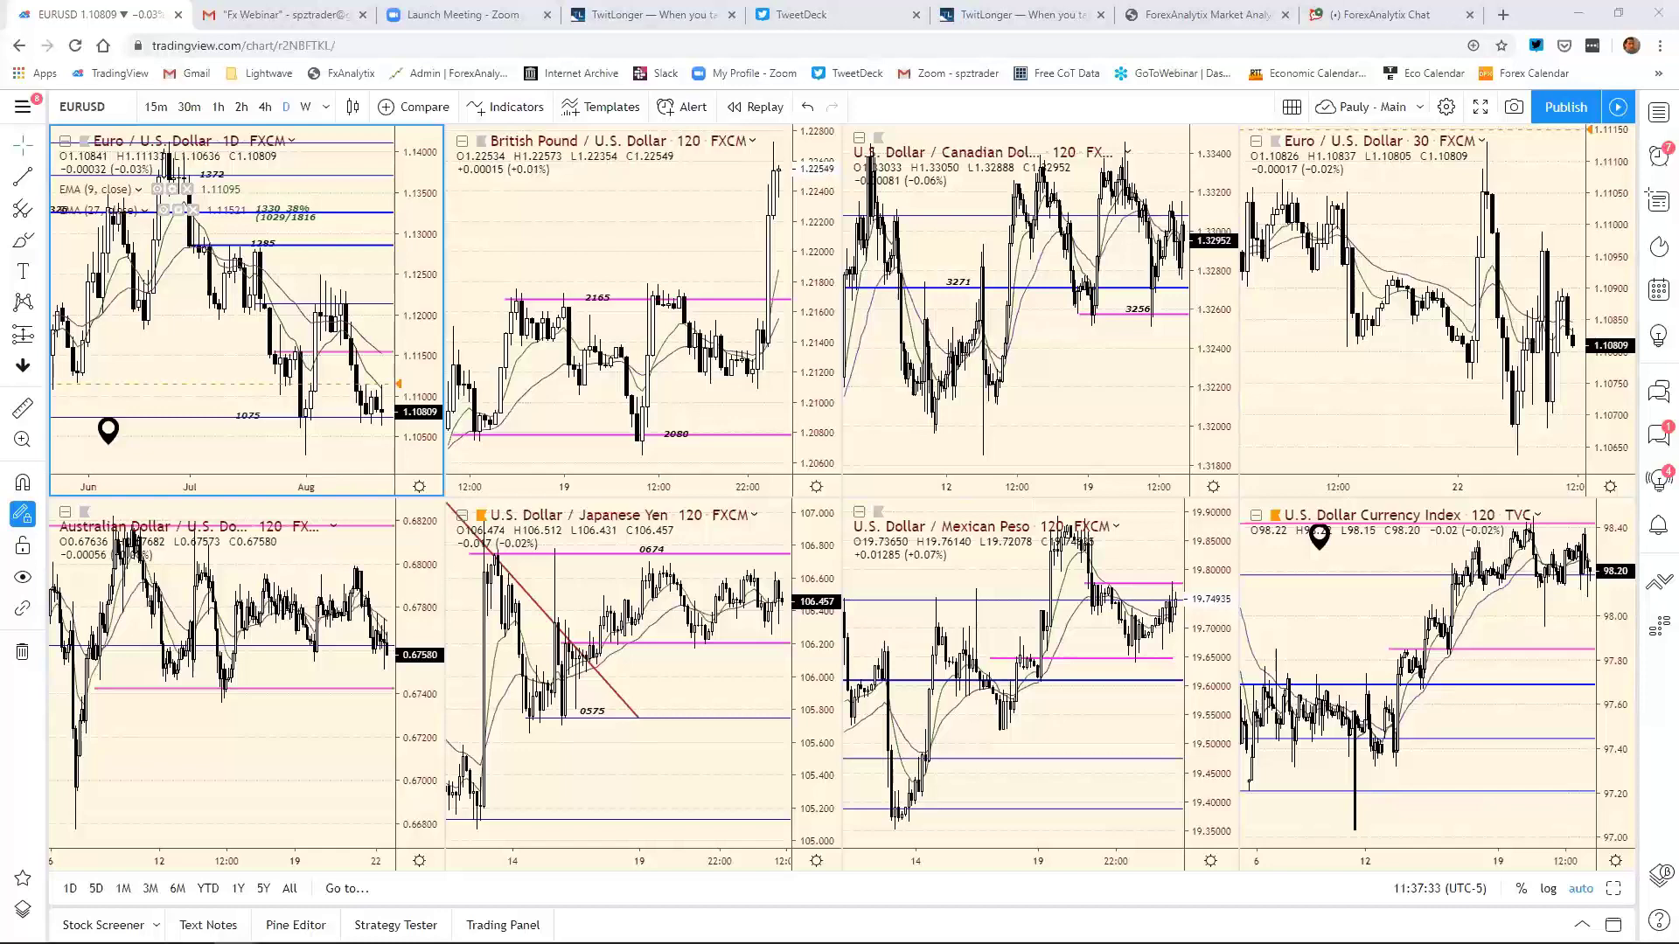
Switch to the window holding the six-chart Crosses layout.
key("alt+Tab")
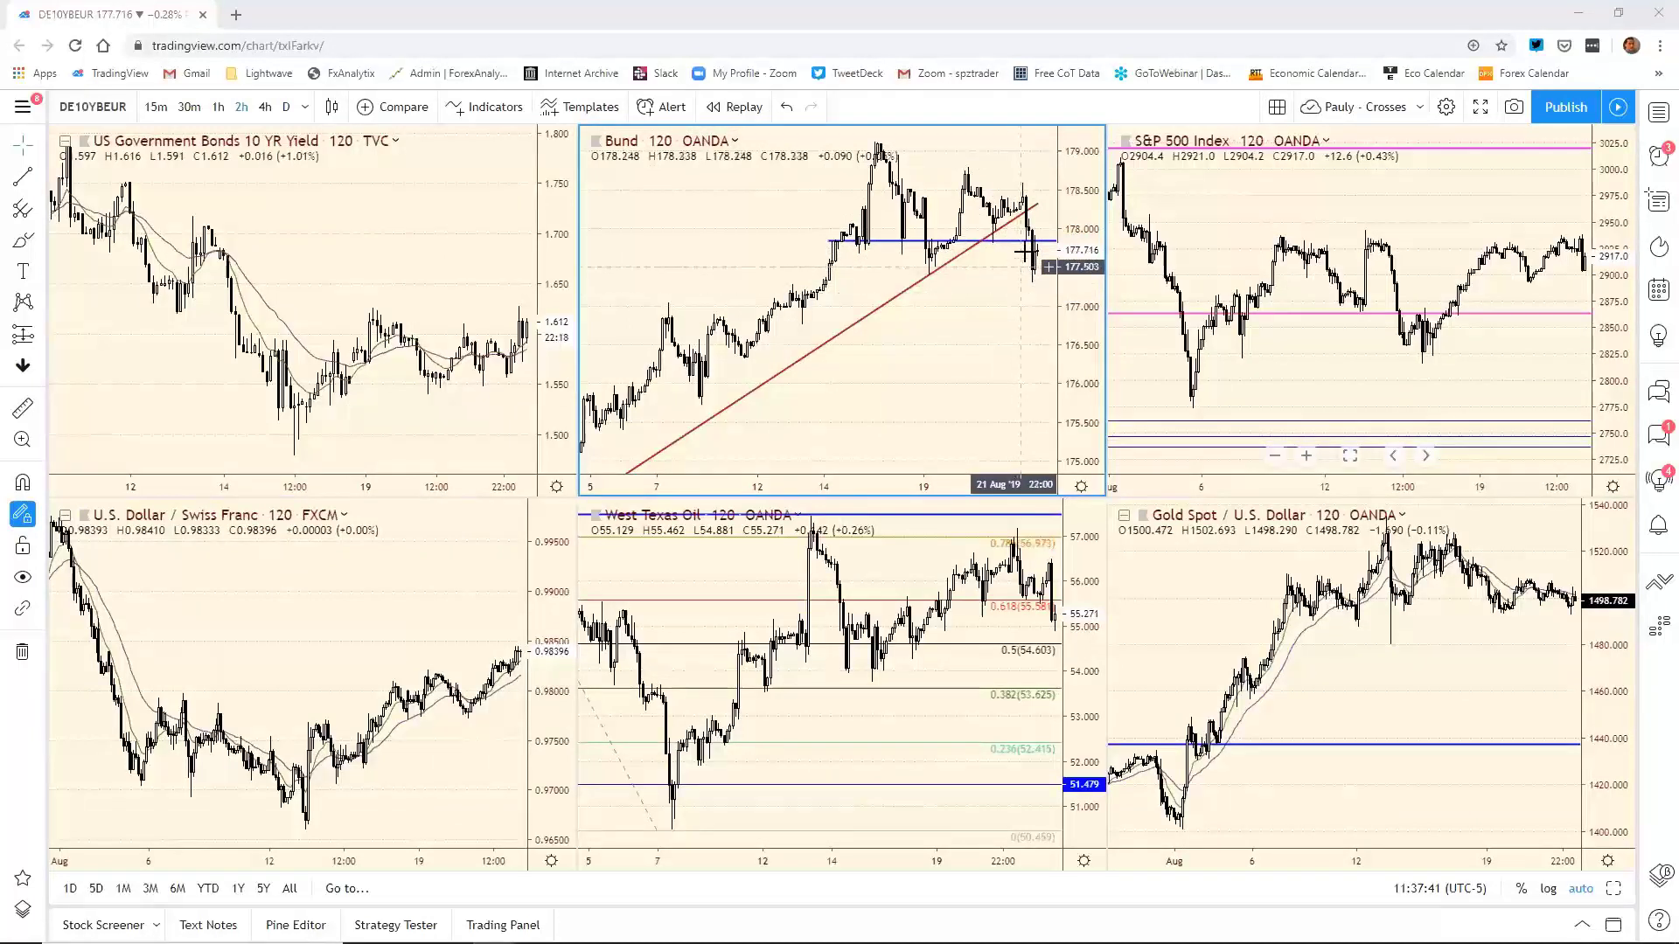
Maximize the Bund 120-minute chart to fill the chart area.
left_click(1614, 891)
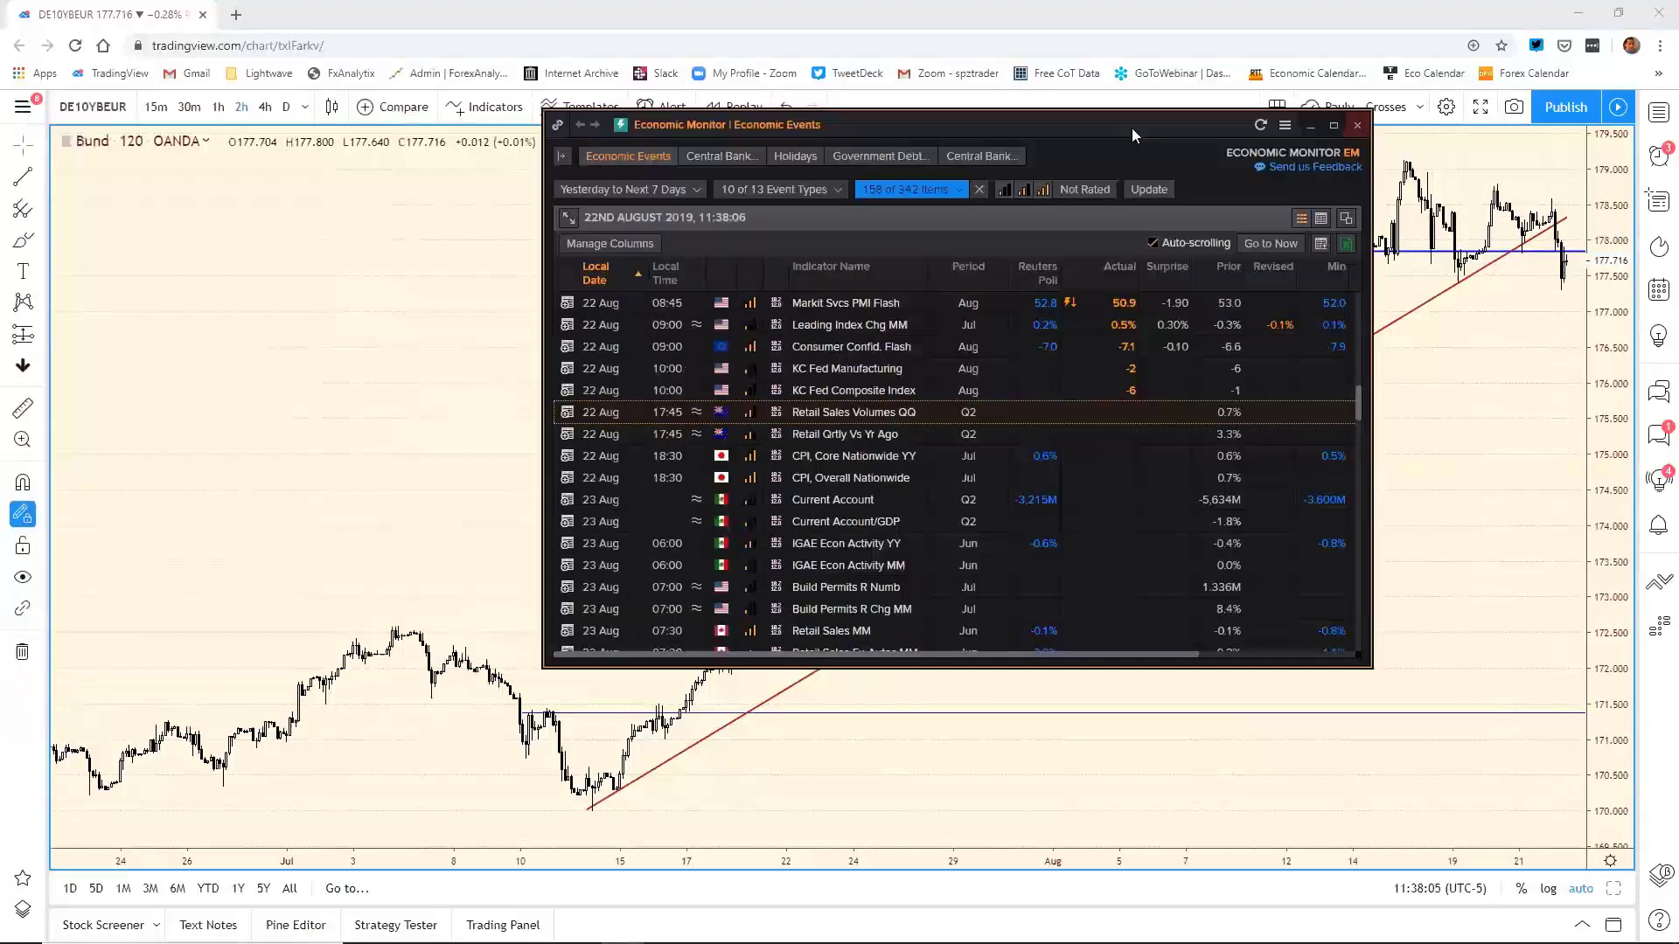
Scroll through the Economic Monitor events calendar and shift its window slightly.
scroll(1074, 449, "up", 6)
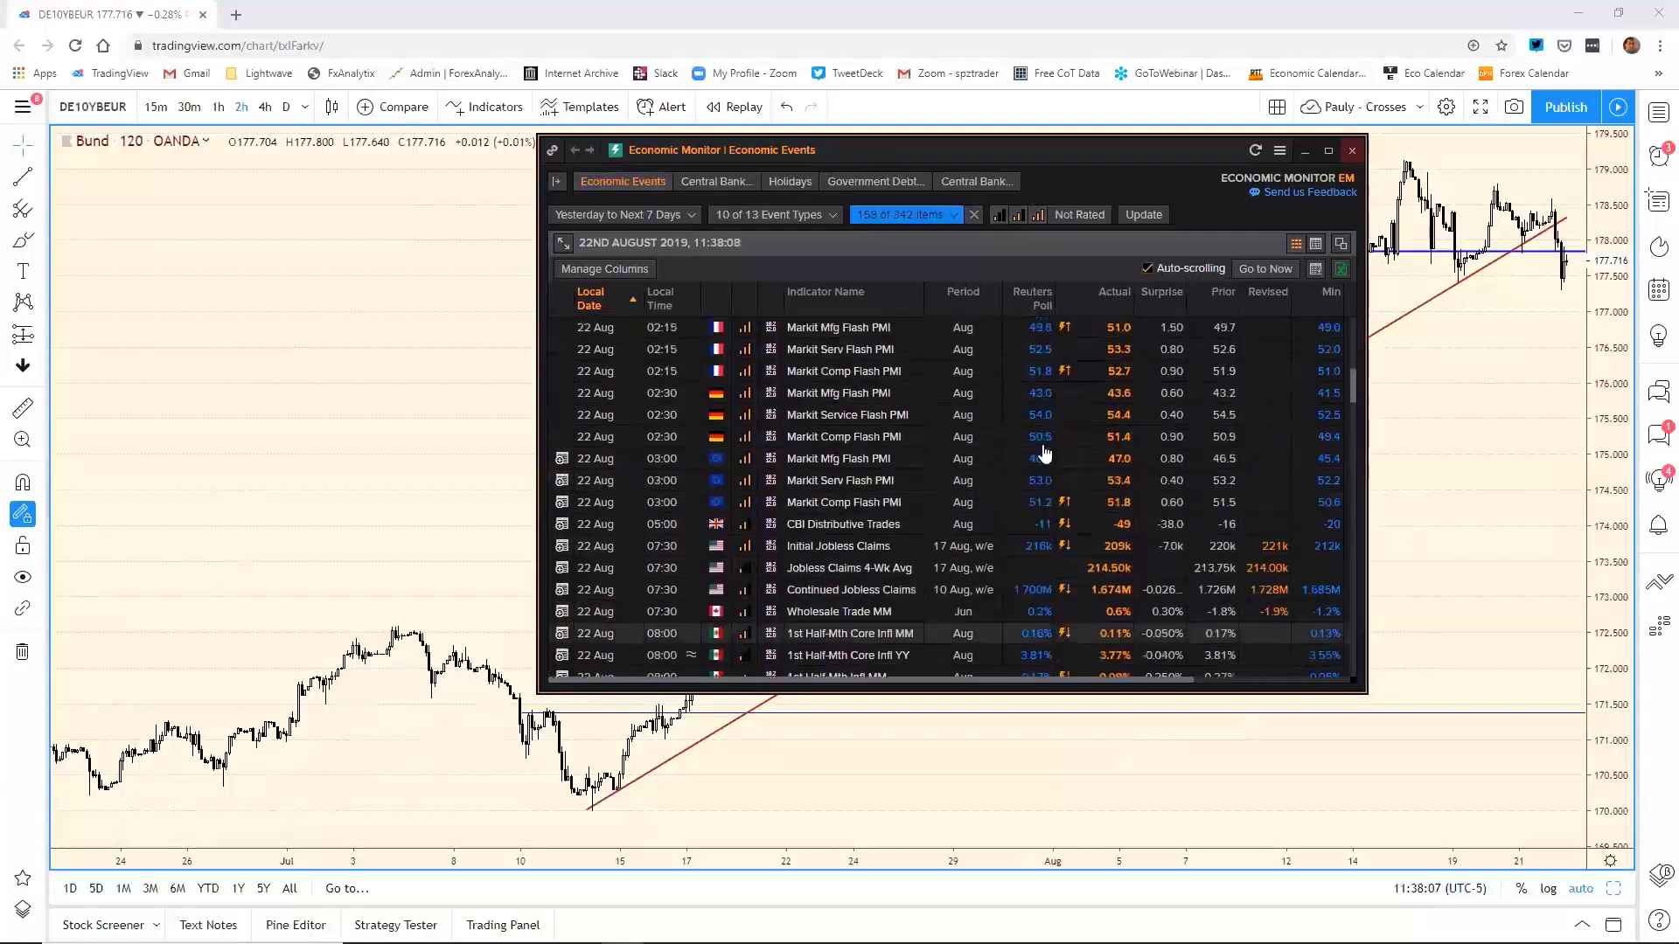
scroll(1047, 449, "up", 4)
scroll(1038, 499, "down", 3)
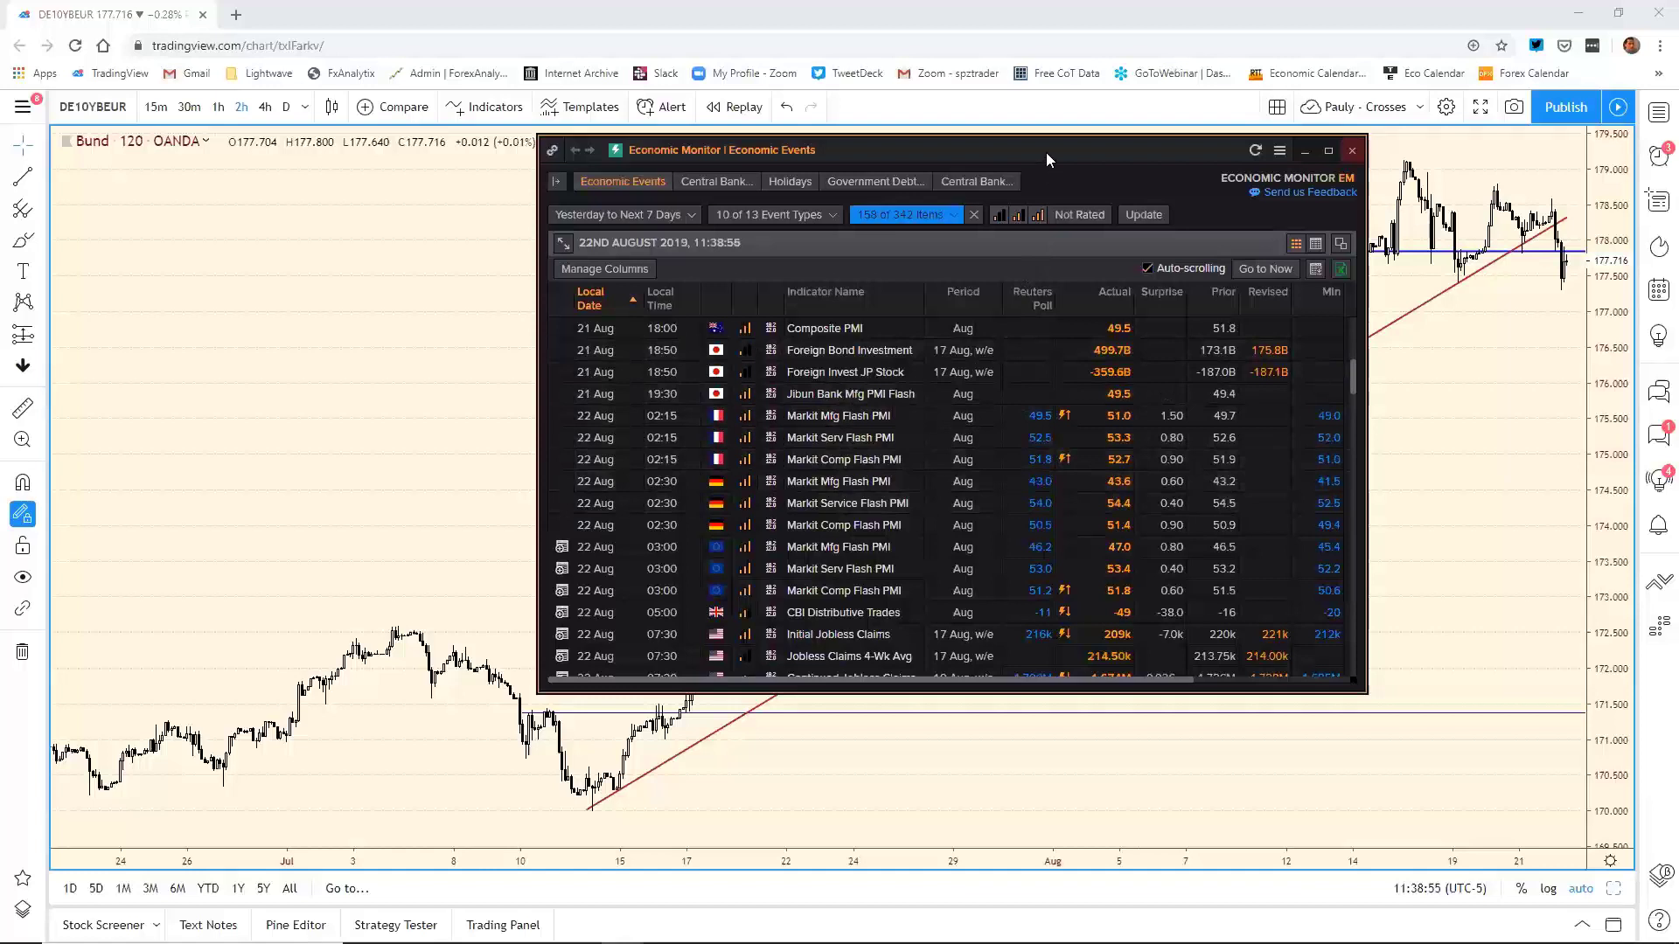
left_click_drag(1046, 153, 1041, 154)
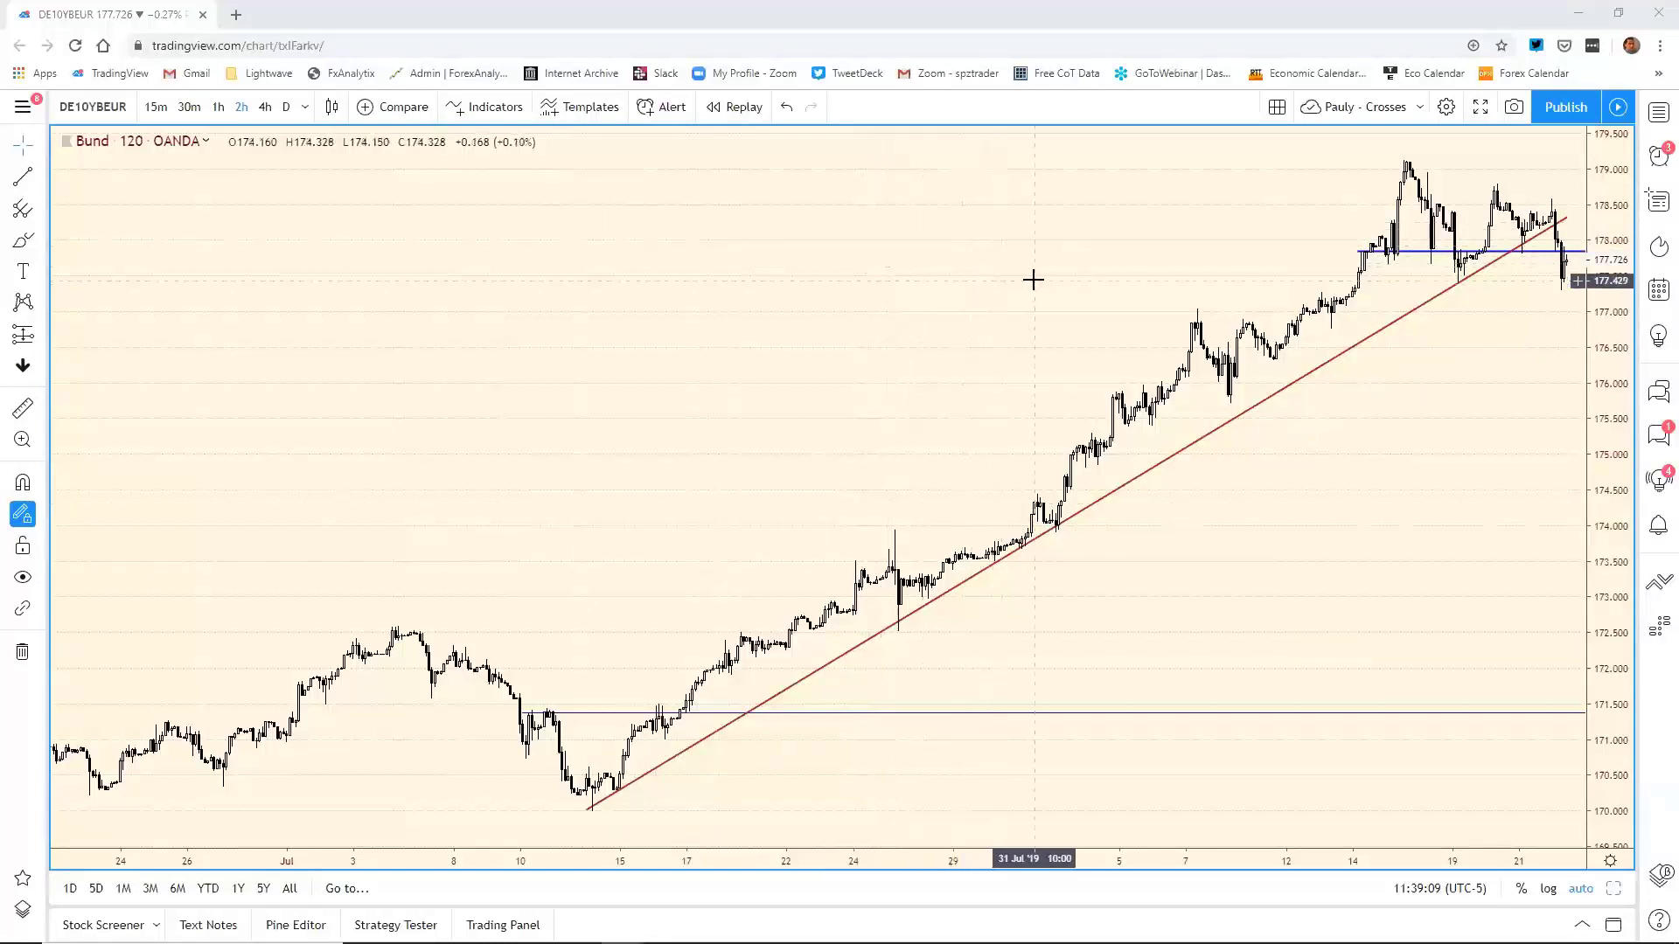
Restore the six-chart Crosses grid from the maximized Bund chart.
left_click(1613, 890)
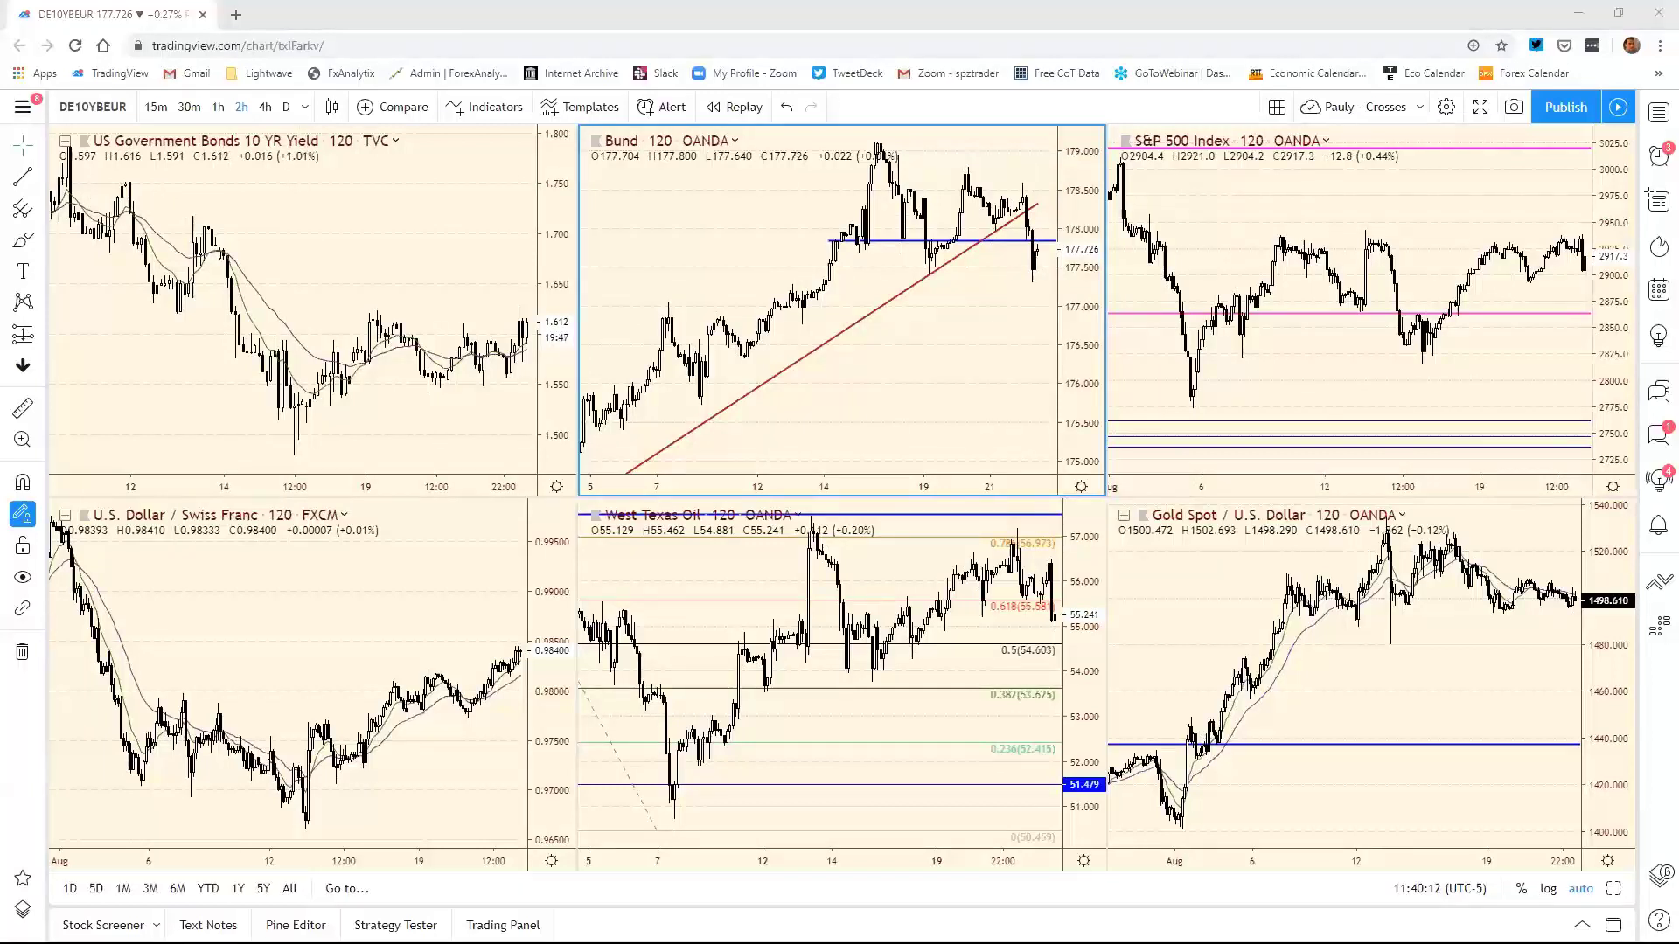
Switch to the TradingView window holding the EURUSD eight-chart forex layout.
key("alt+Tab")
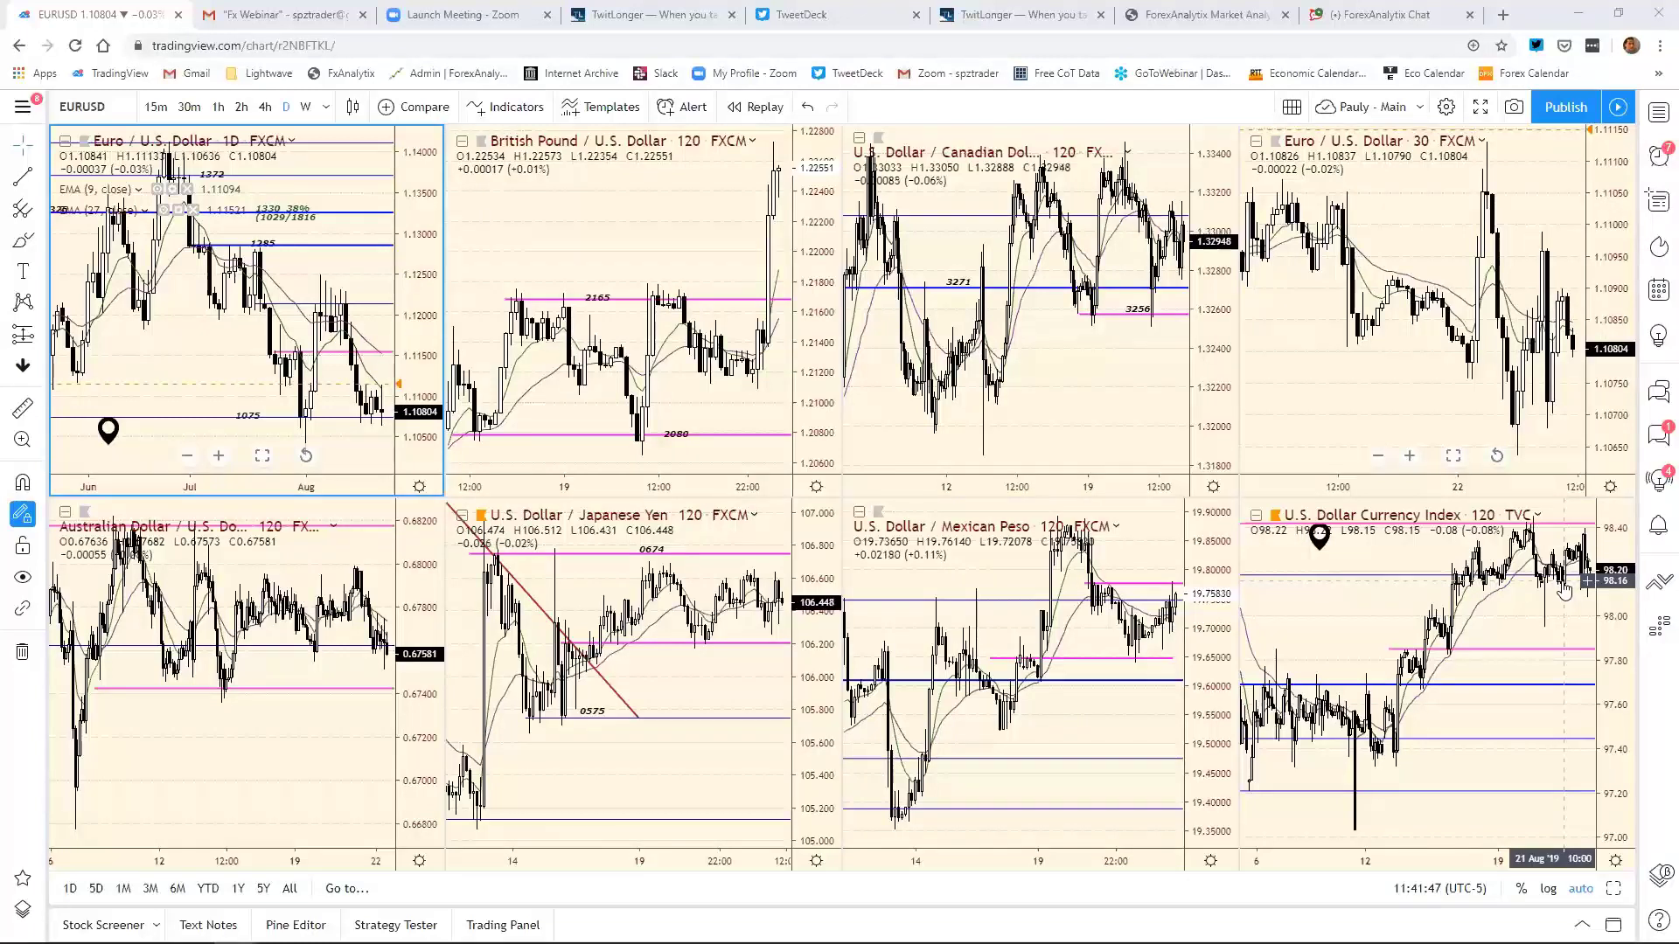
Select the GBP/USD 120 chart and maximize it to fill the layout.
left_click(716, 262)
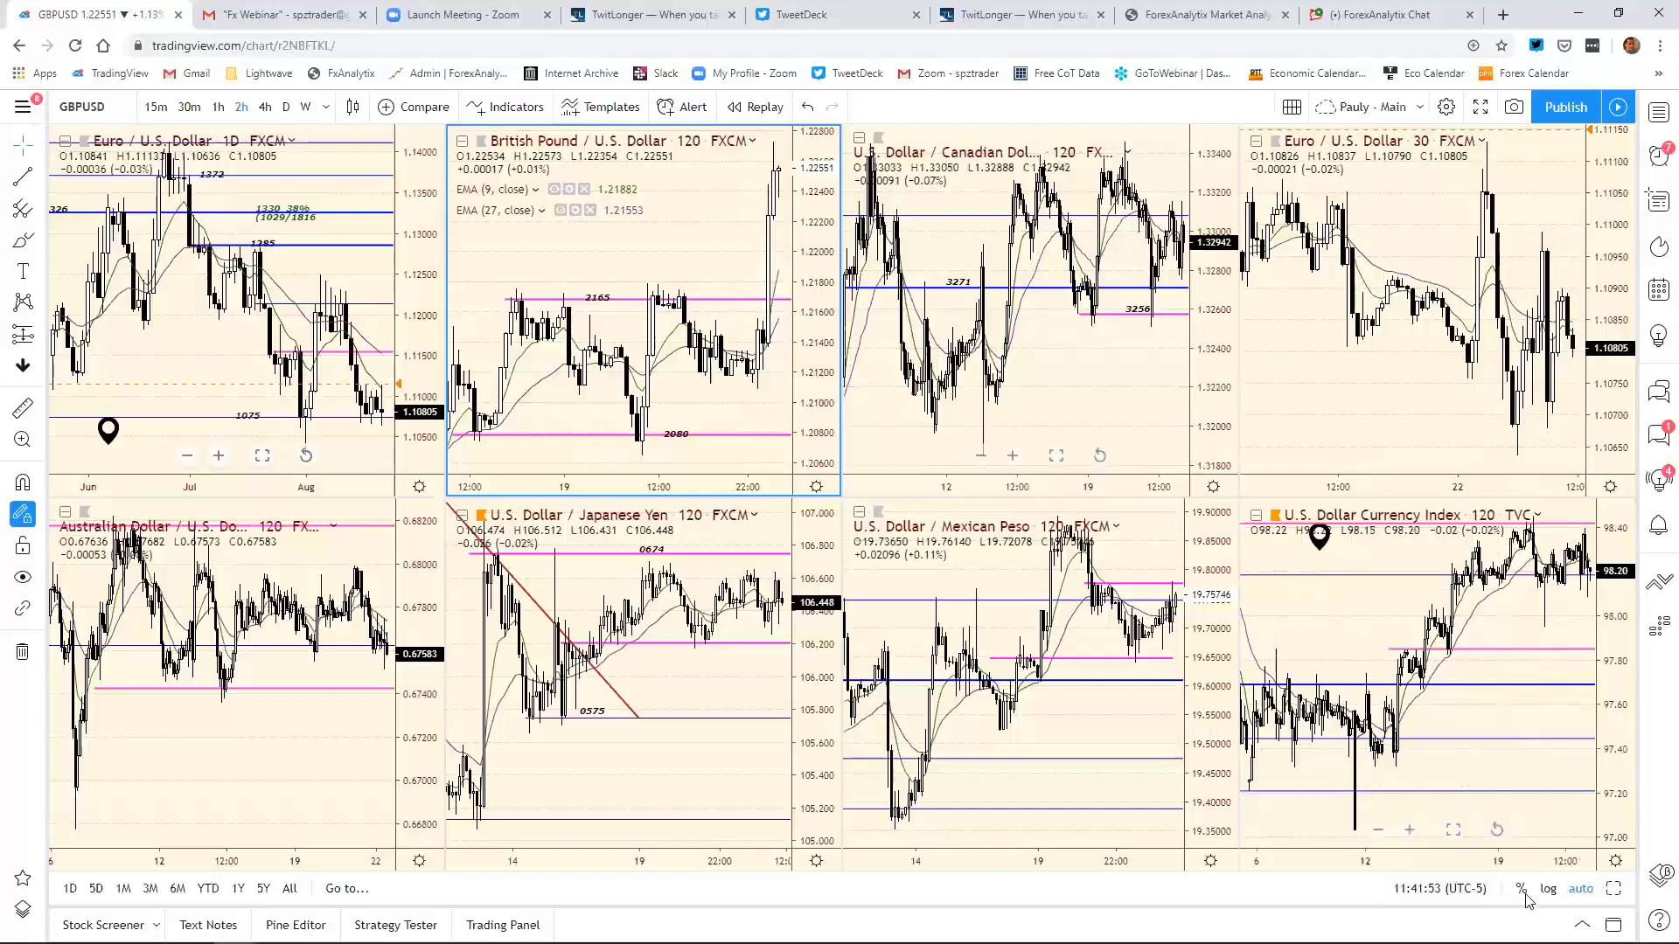
left_click(1615, 888)
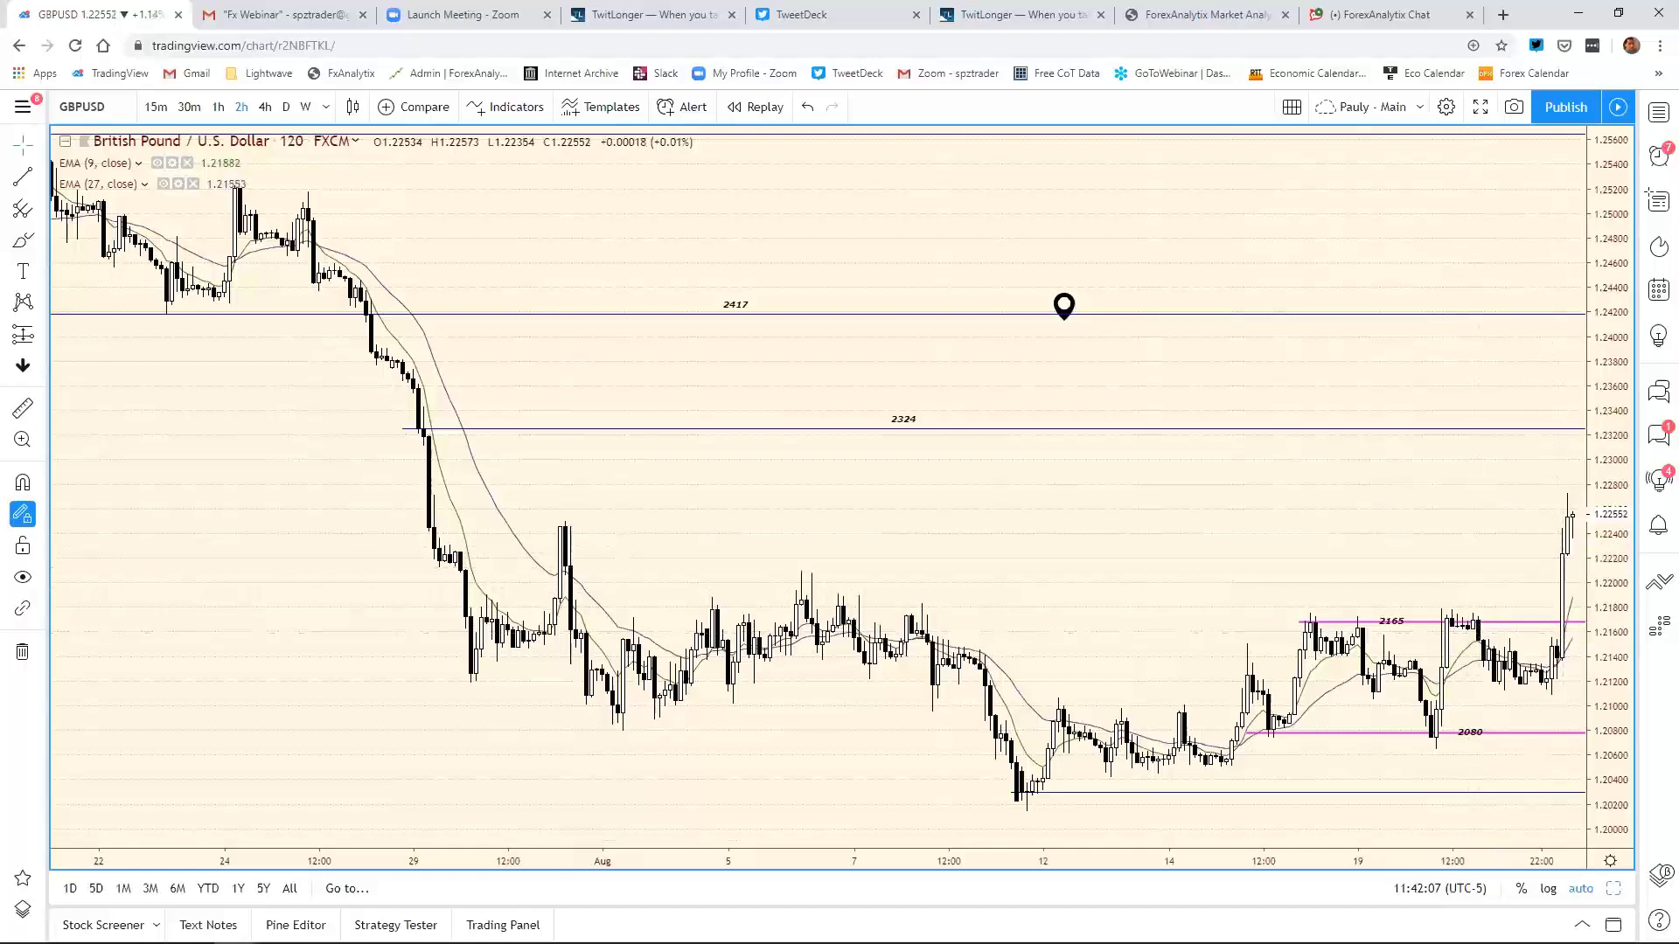
Restore the grid, briefly re-maximize GBP/USD, restore again, then select the USD/JPY chart.
left_click(1618, 887)
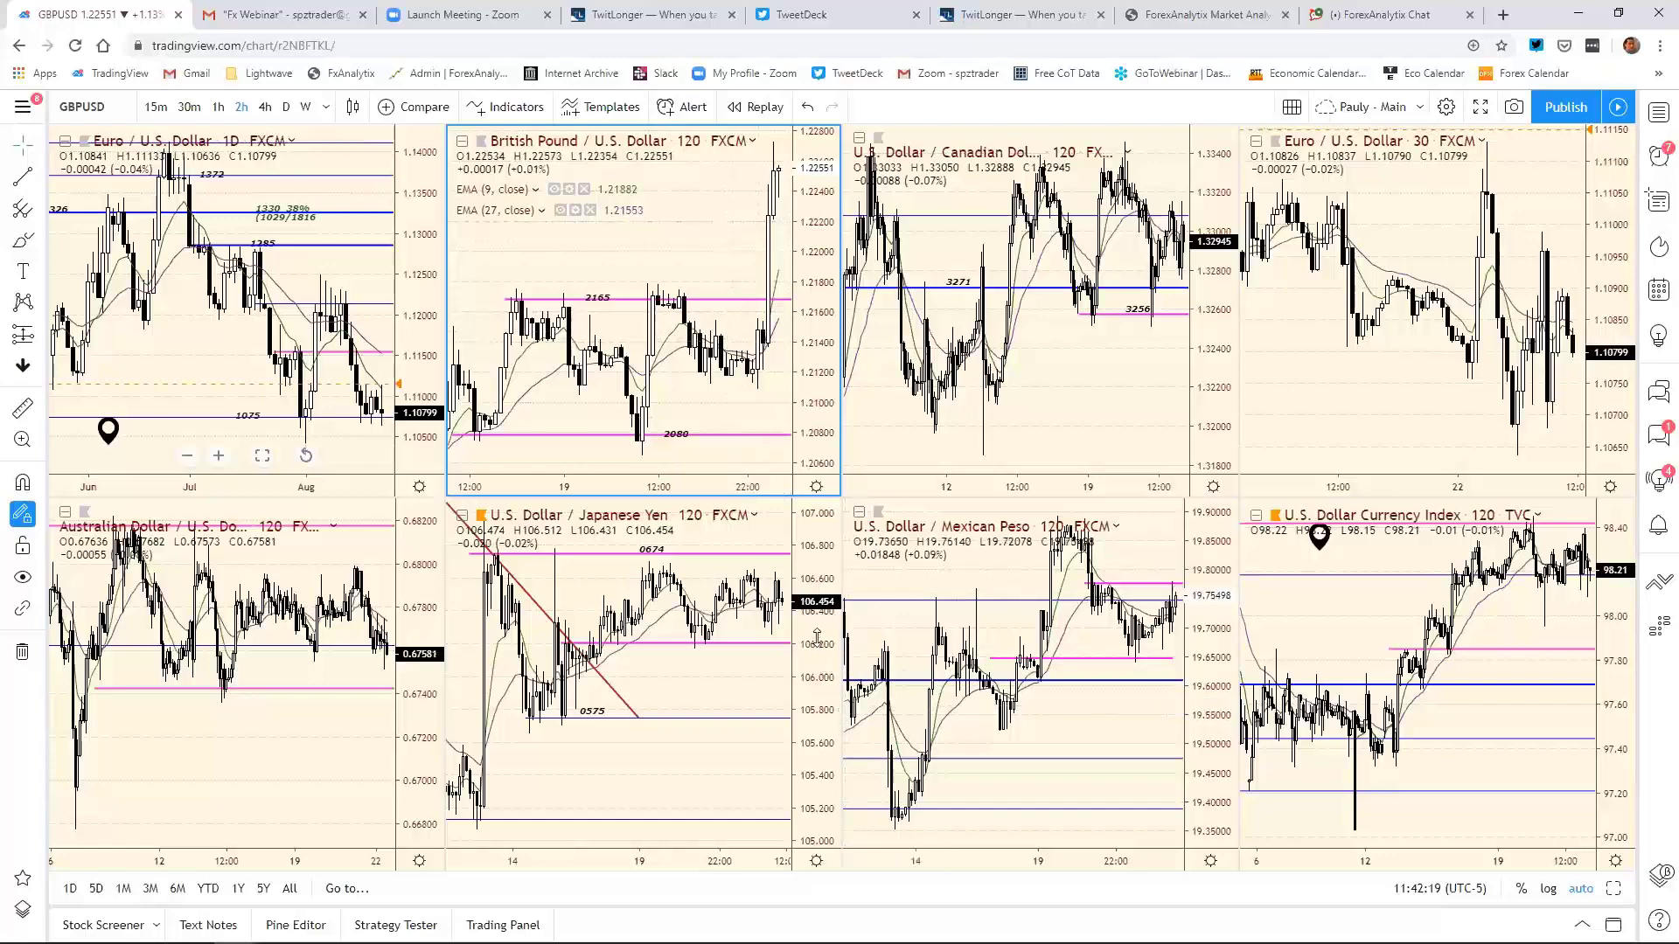
left_click(1613, 888)
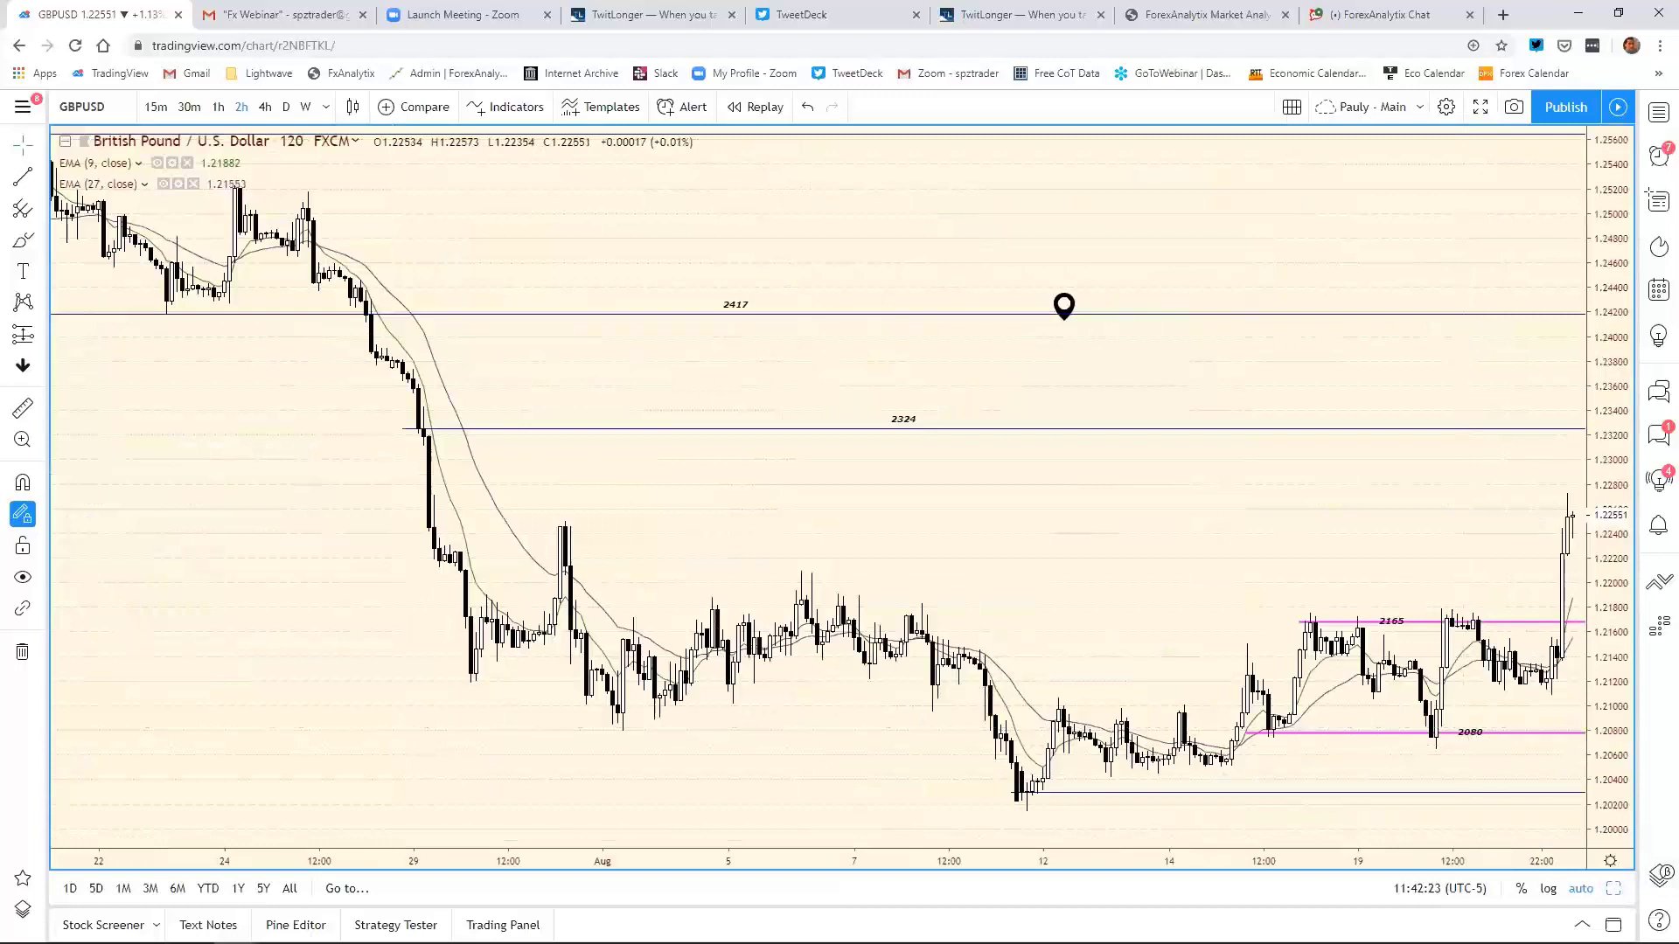
left_click(1618, 889)
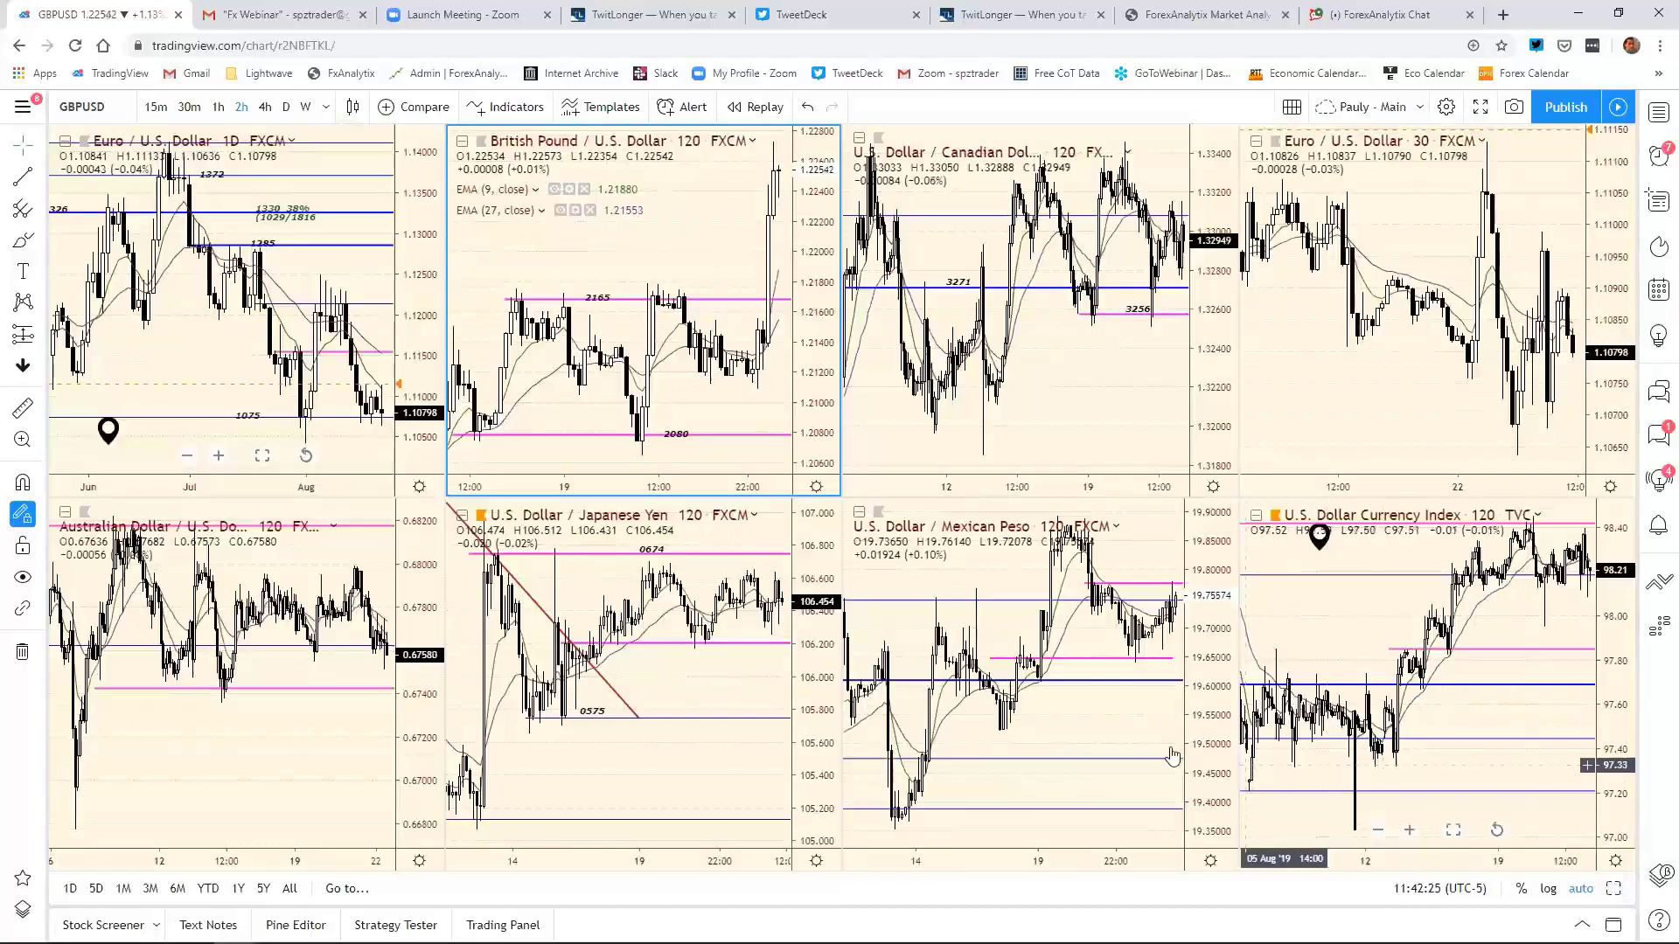
left_click(801, 665)
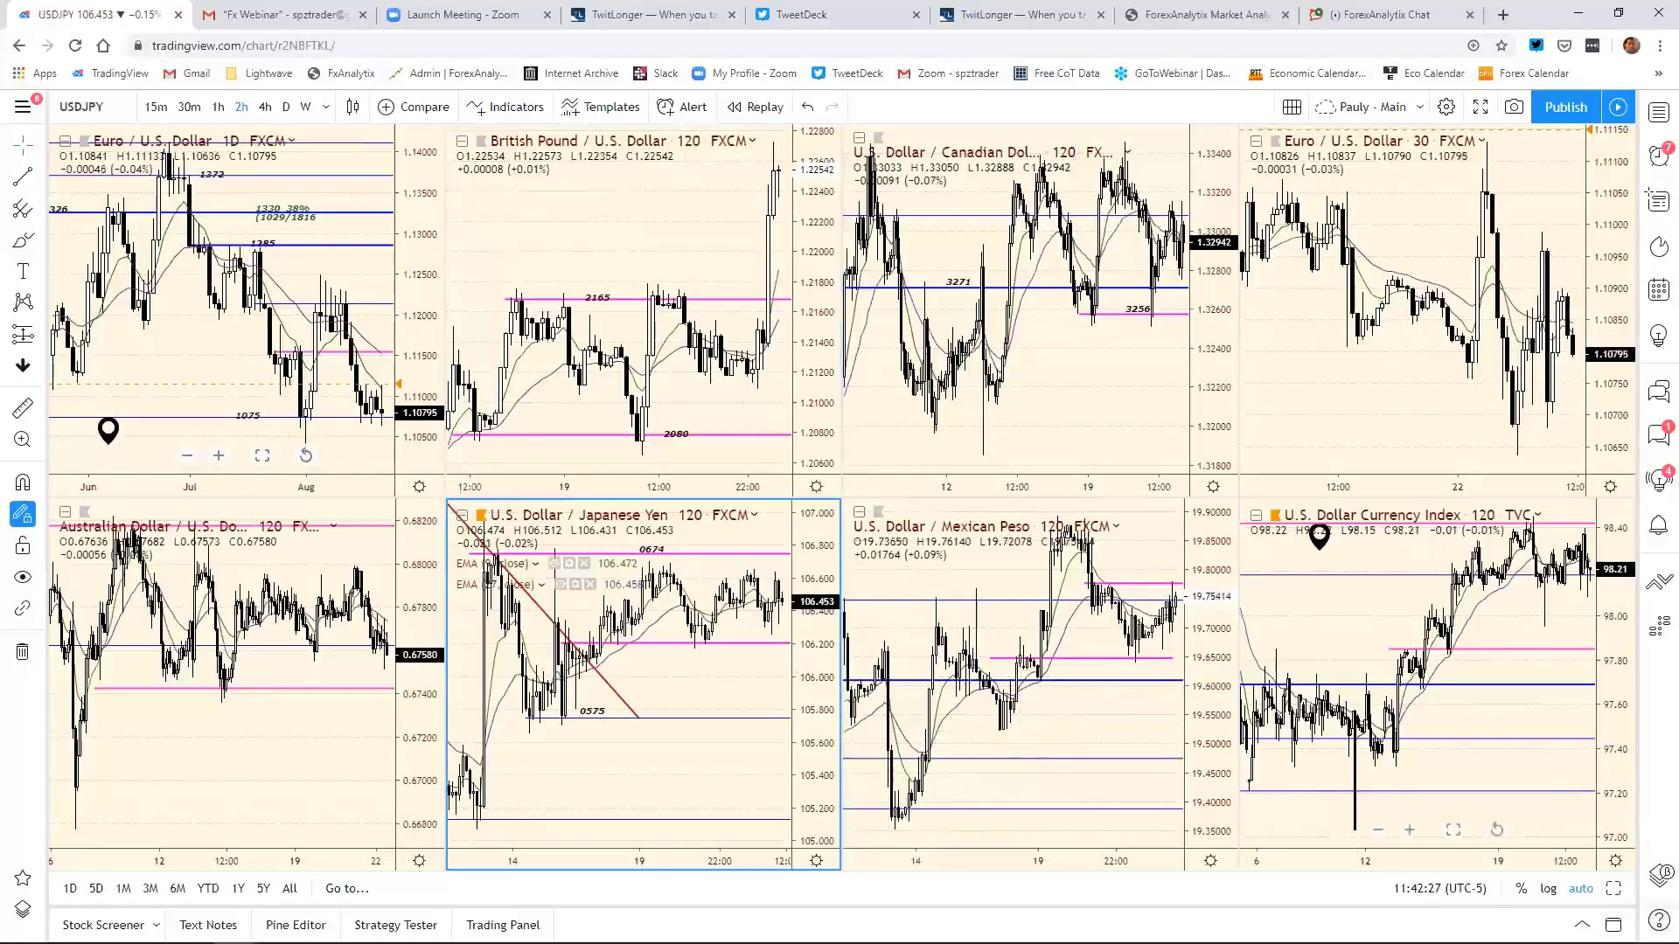
Maximize the USD/JPY 120 chart to fill the whole chart area.
left_click(1613, 889)
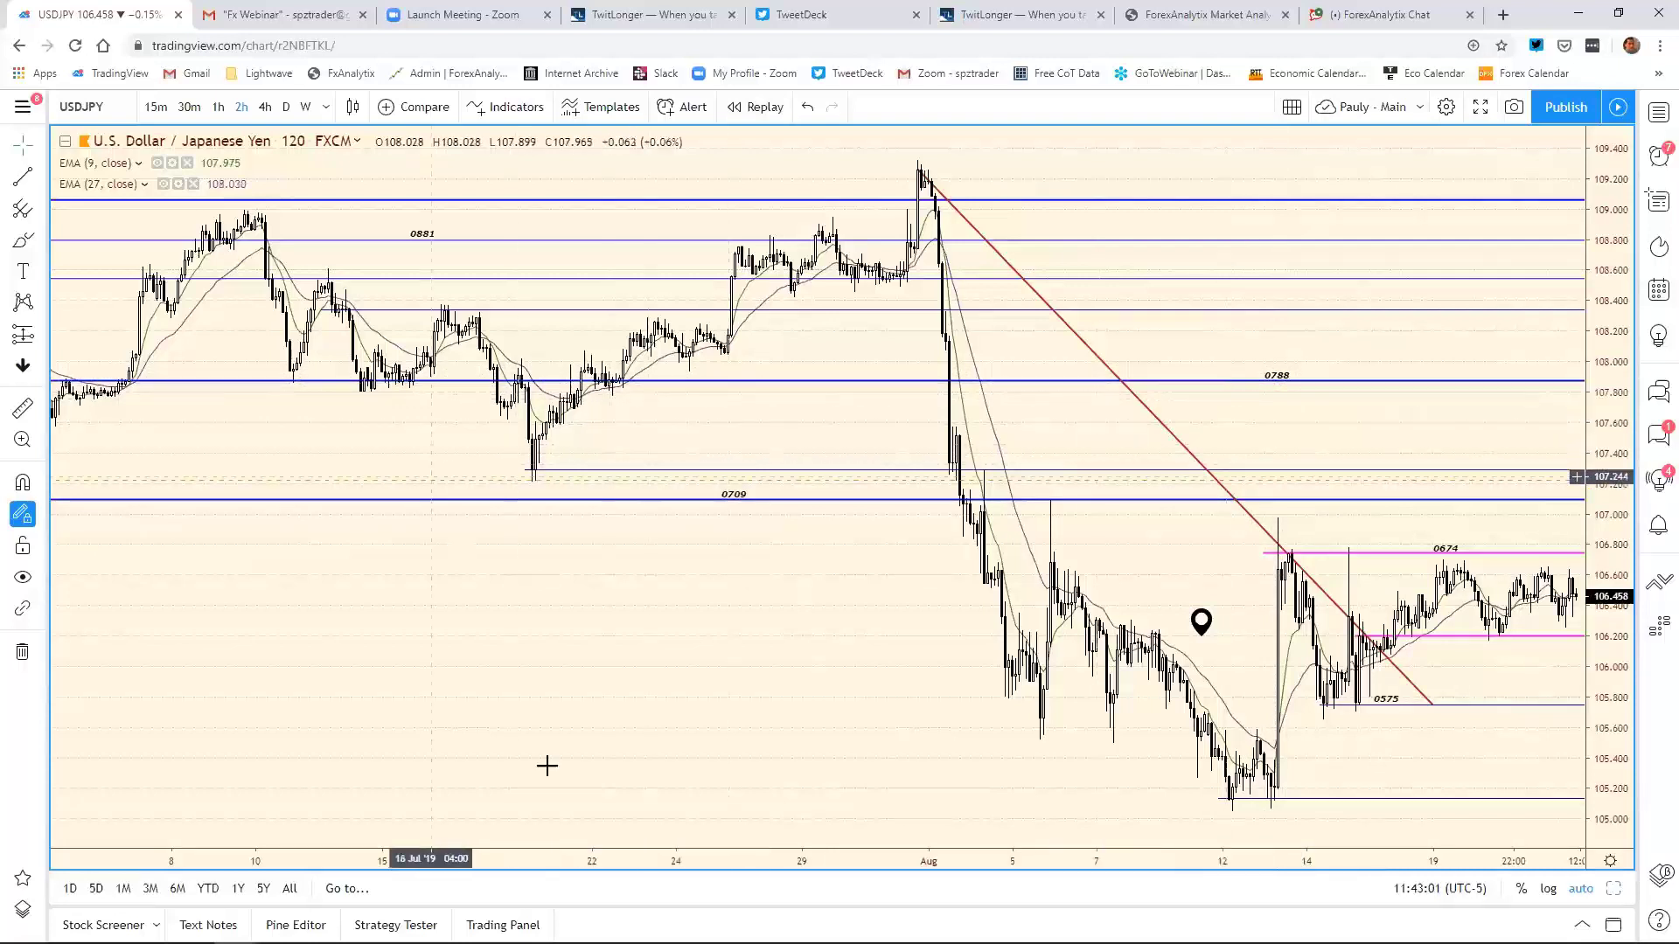
Compress the USD/JPY time scale for more history, then restore the eight-chart grid.
left_click_drag(515, 859, 782, 860)
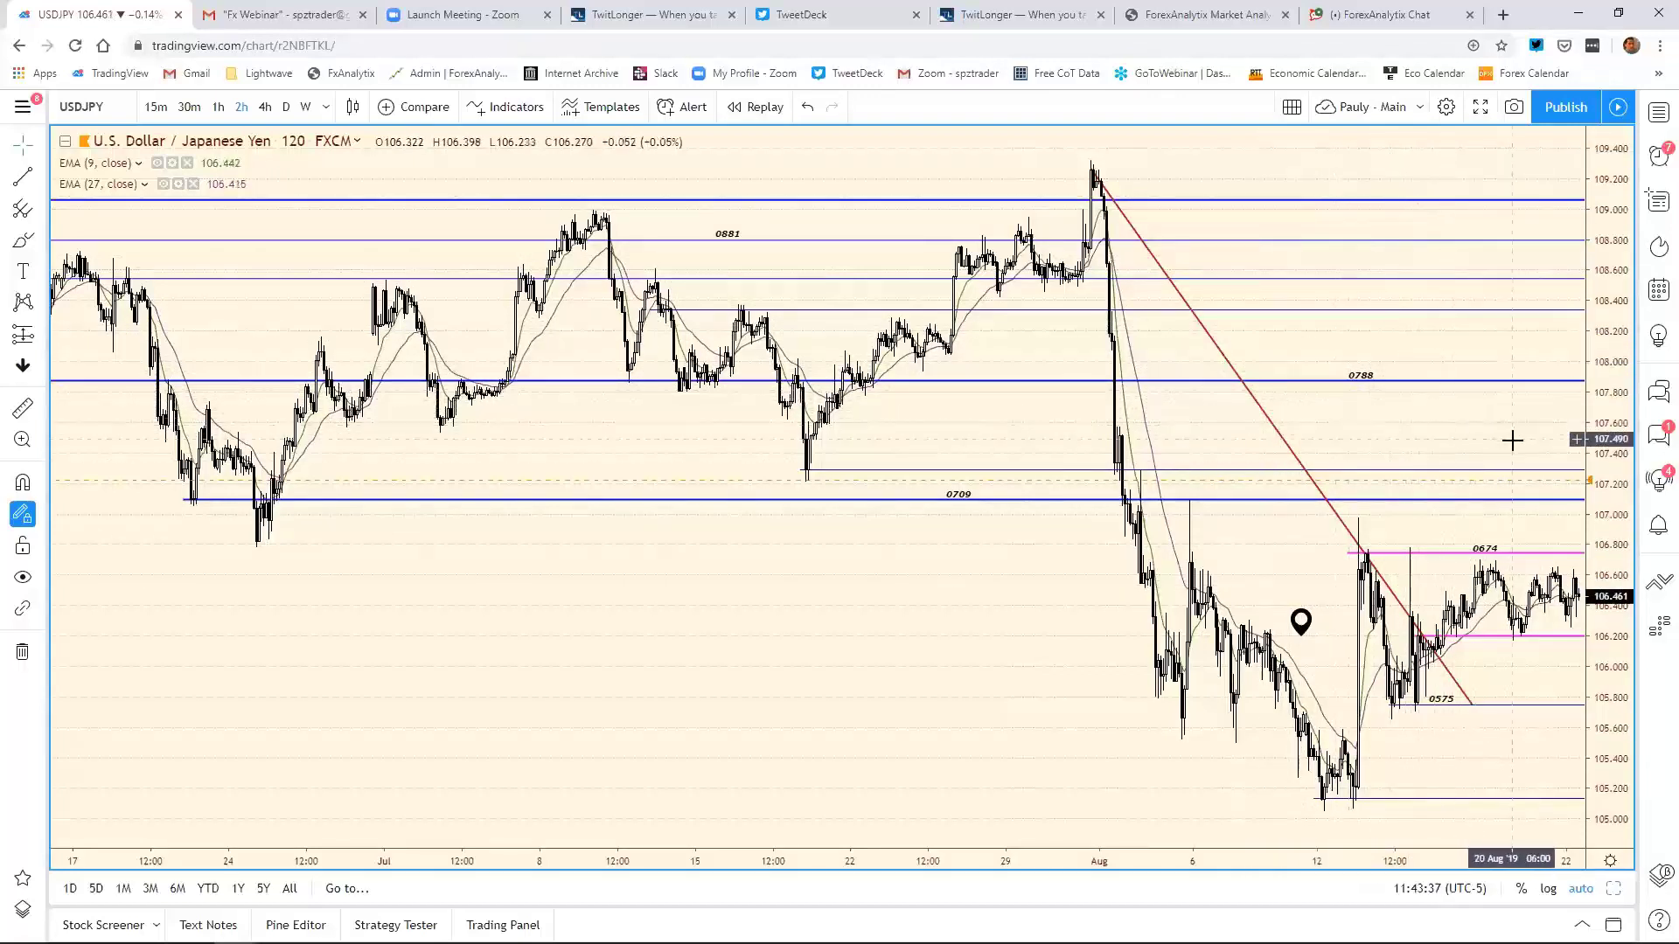
left_click(1614, 889)
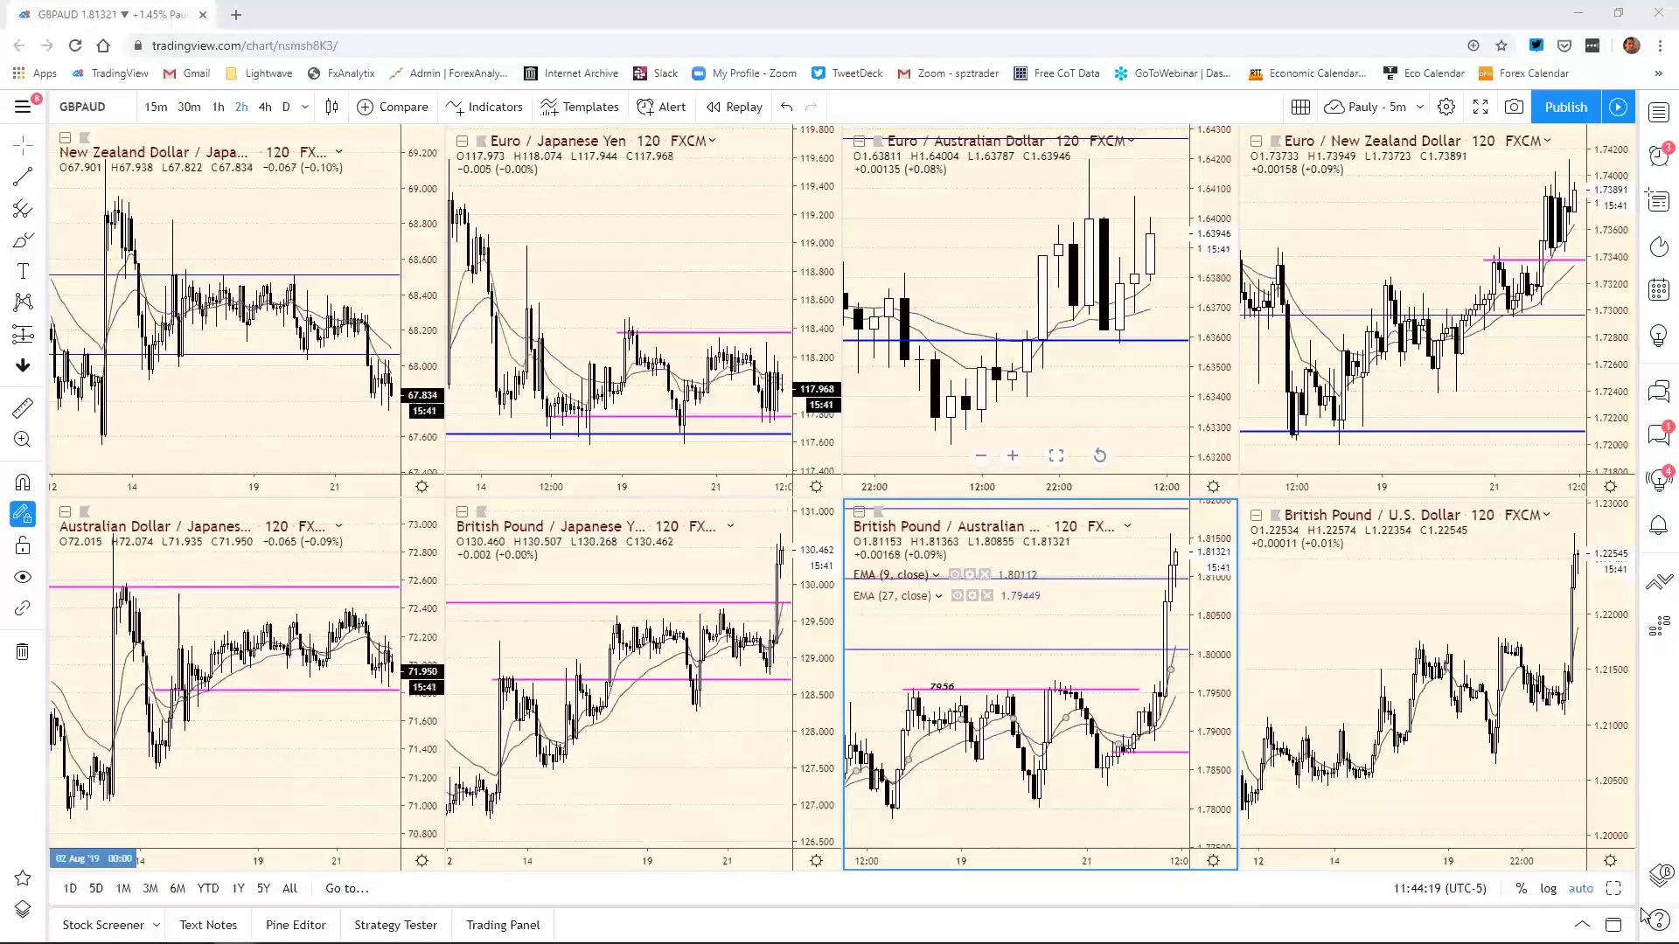
Maximize GBP/AUD, reset and compress its time axis back to mid-August, then restore the grid.
left_click(1615, 890)
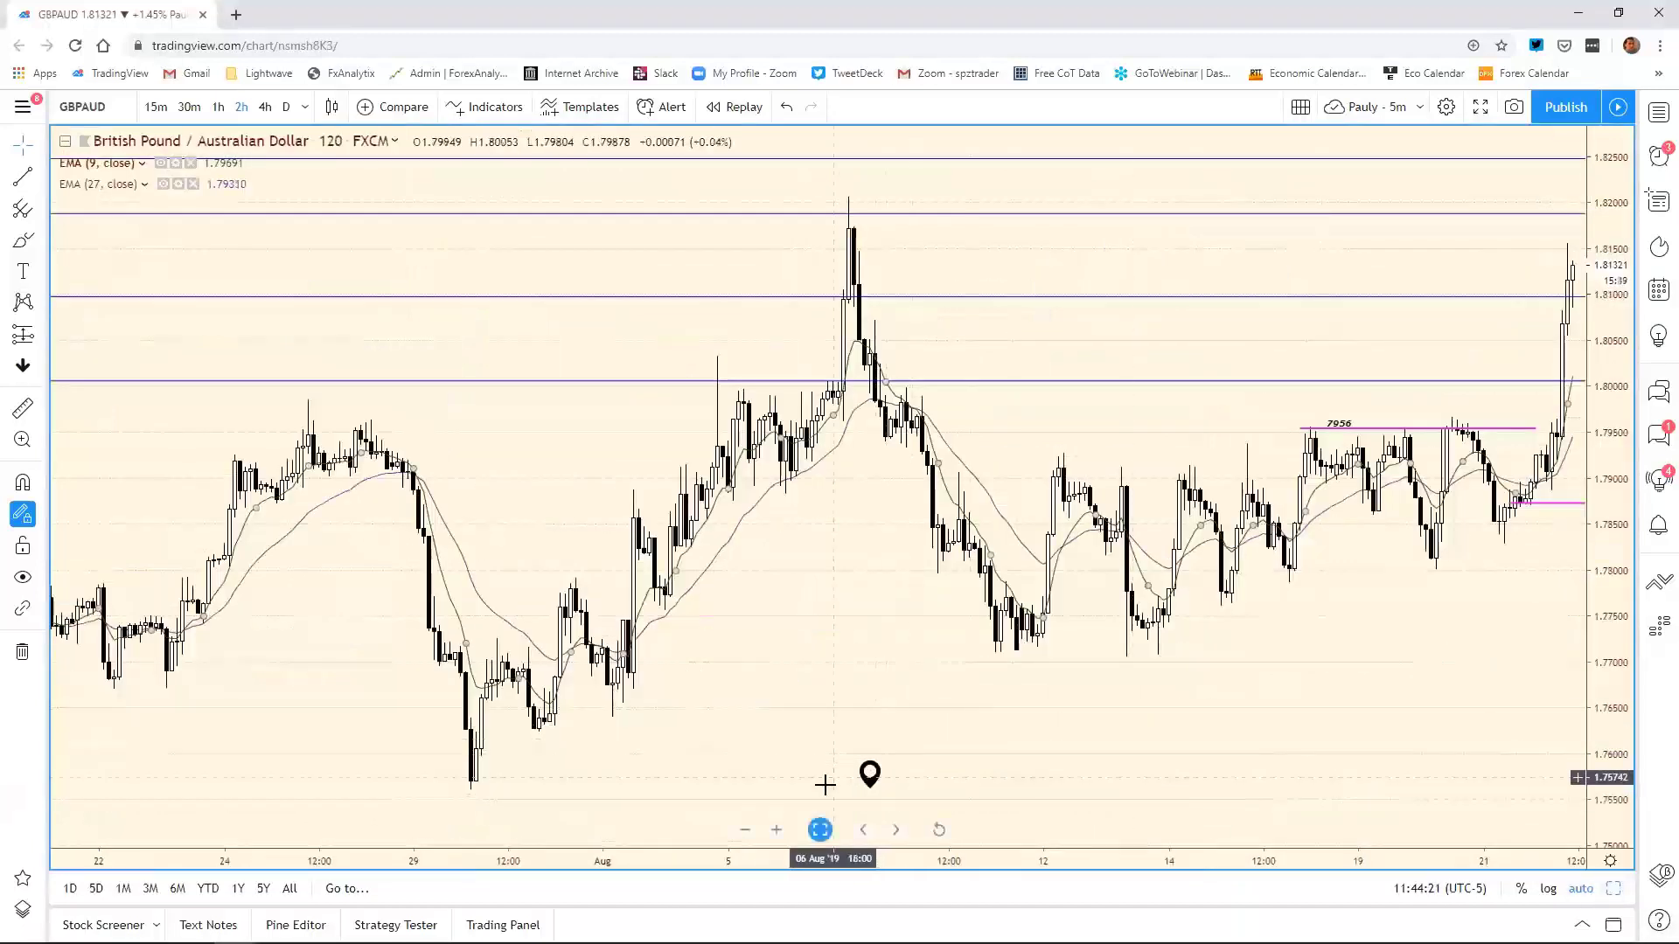
left_click(819, 829)
left_click_drag(914, 862, 1058, 862)
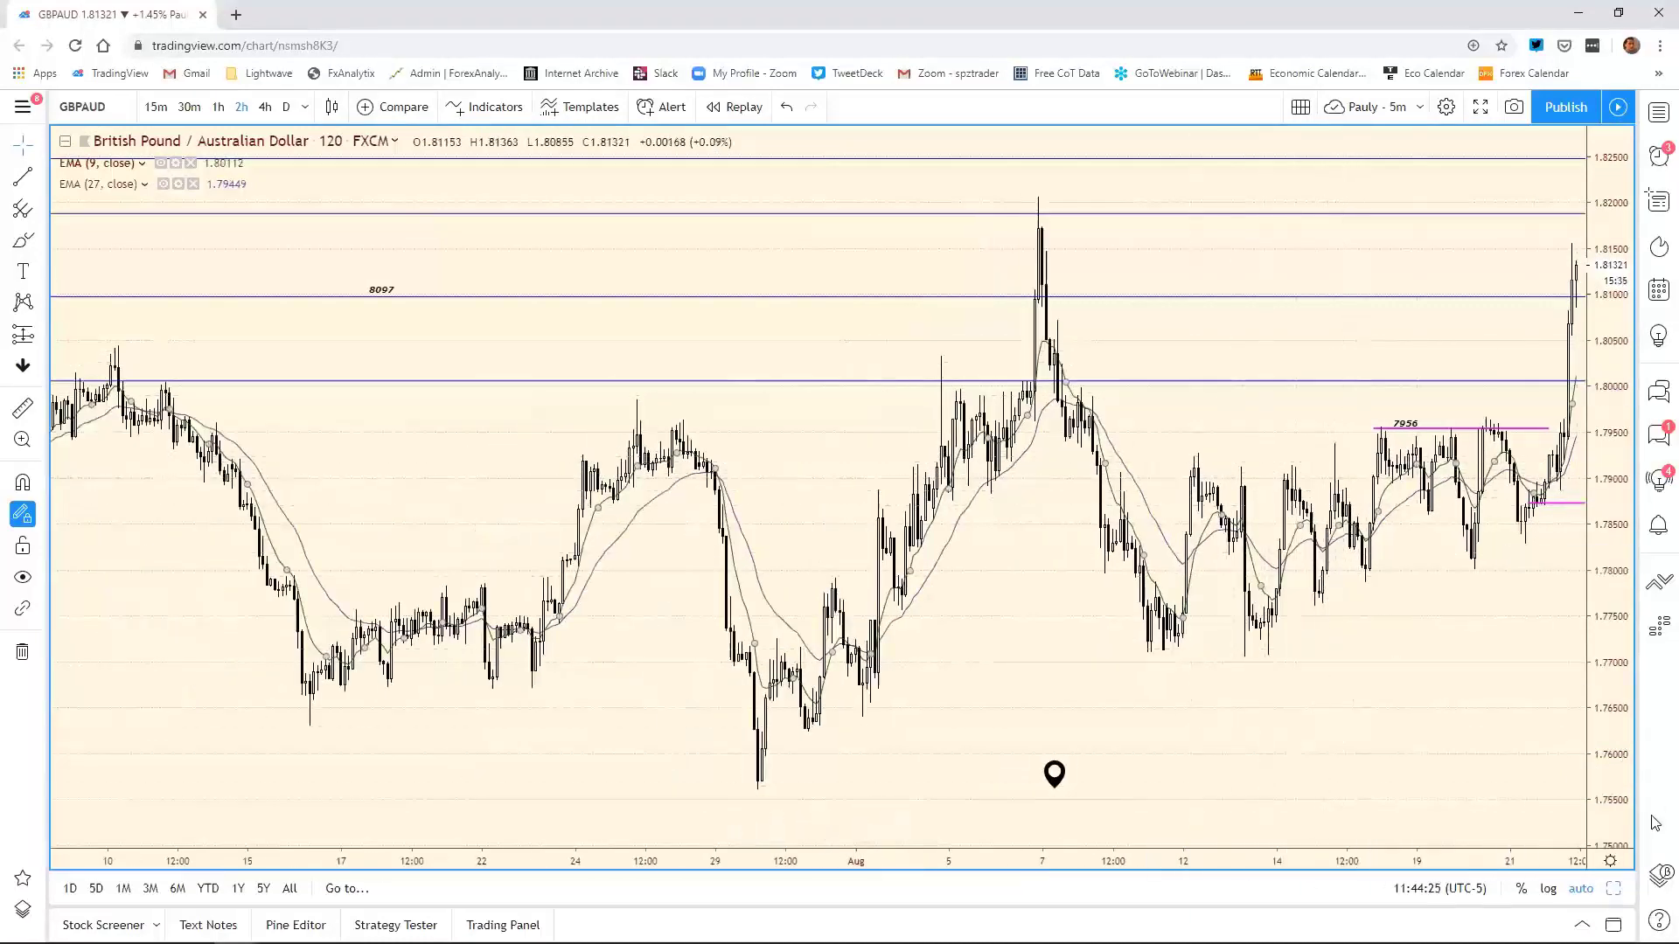
left_click(1614, 890)
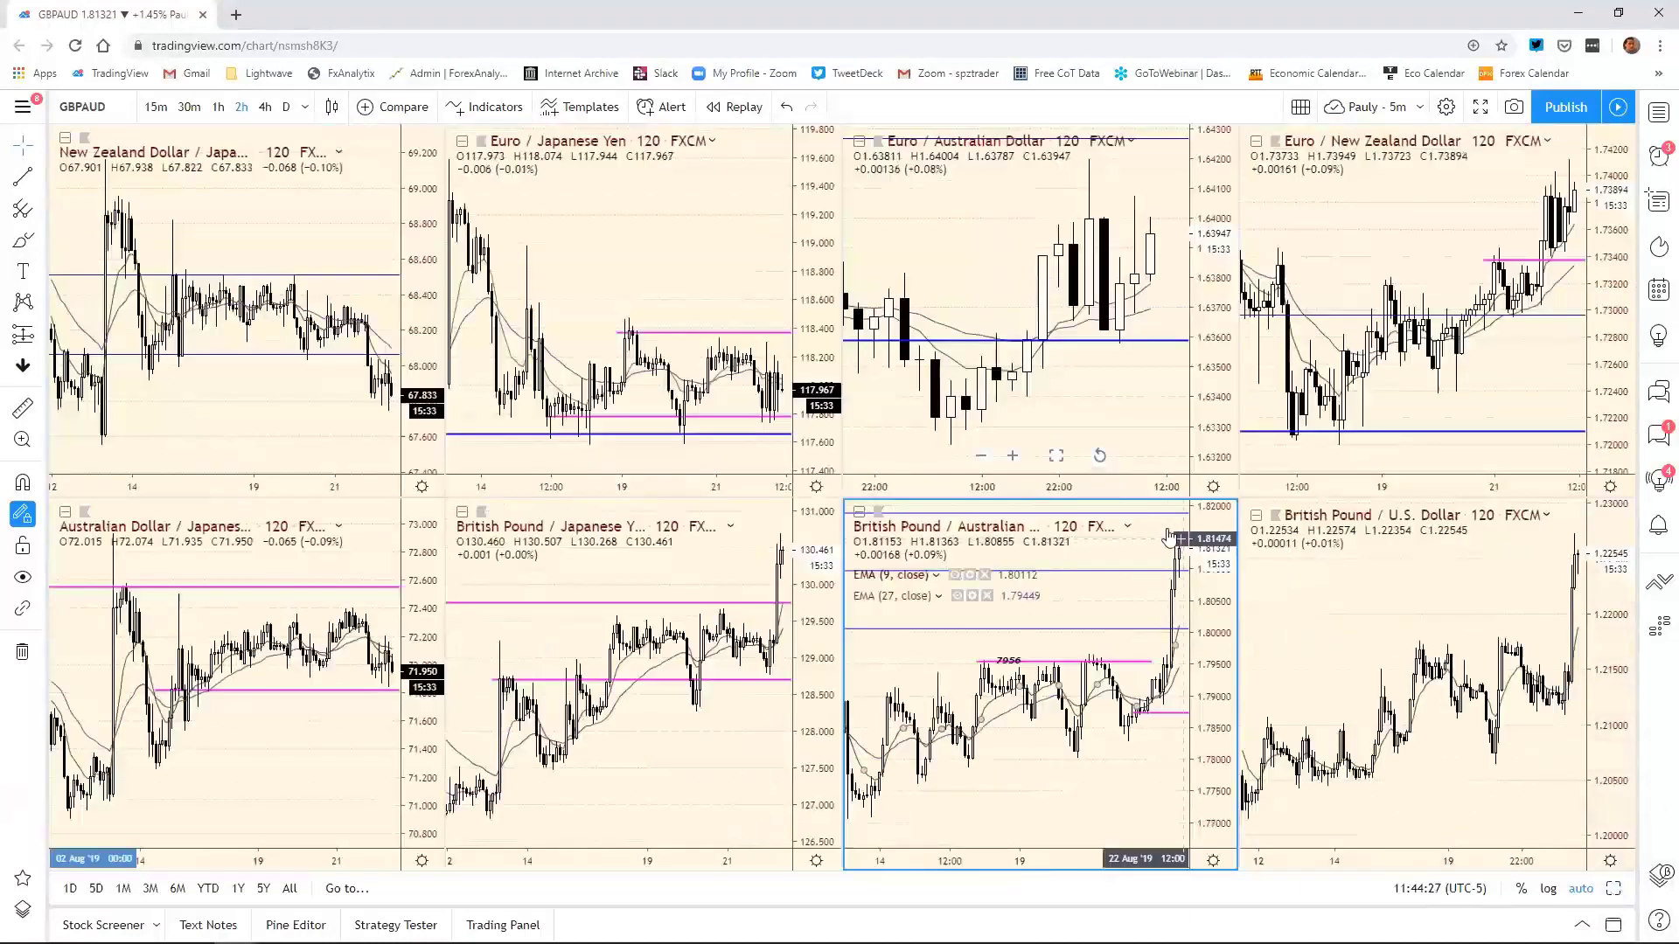